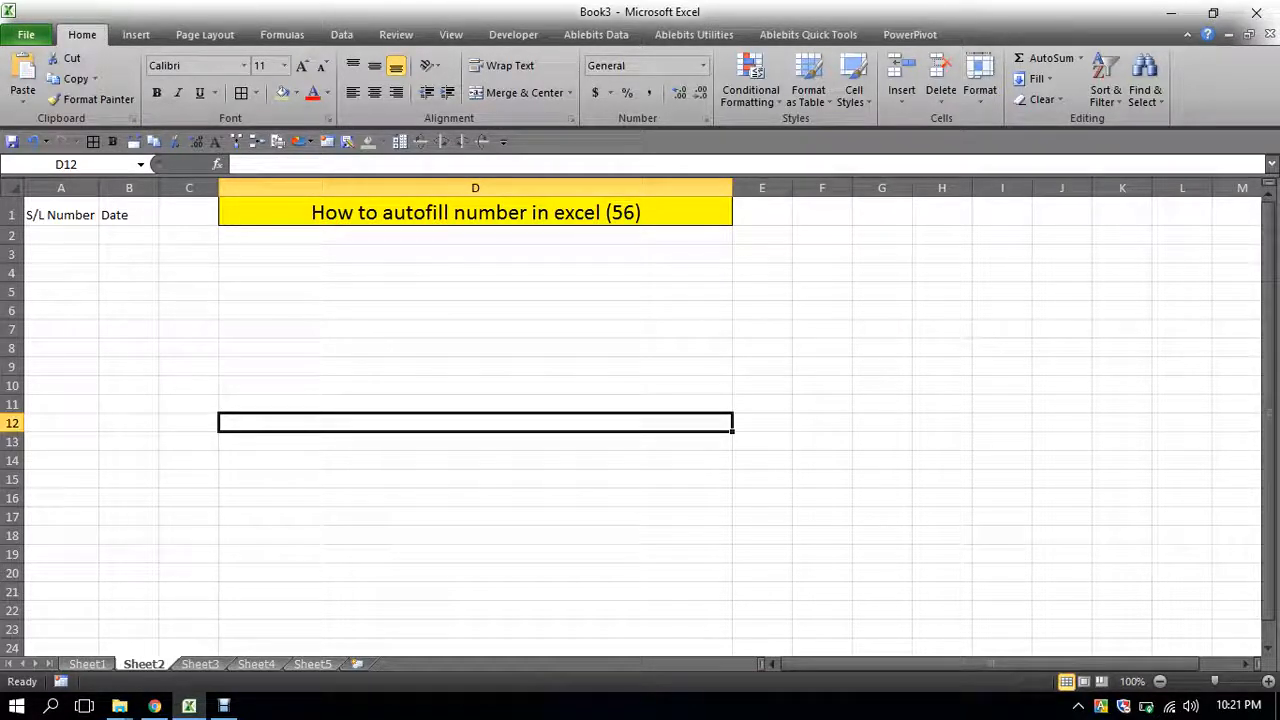
- Enter 1 in cell A2 under the S/L Number header
click(61, 235)
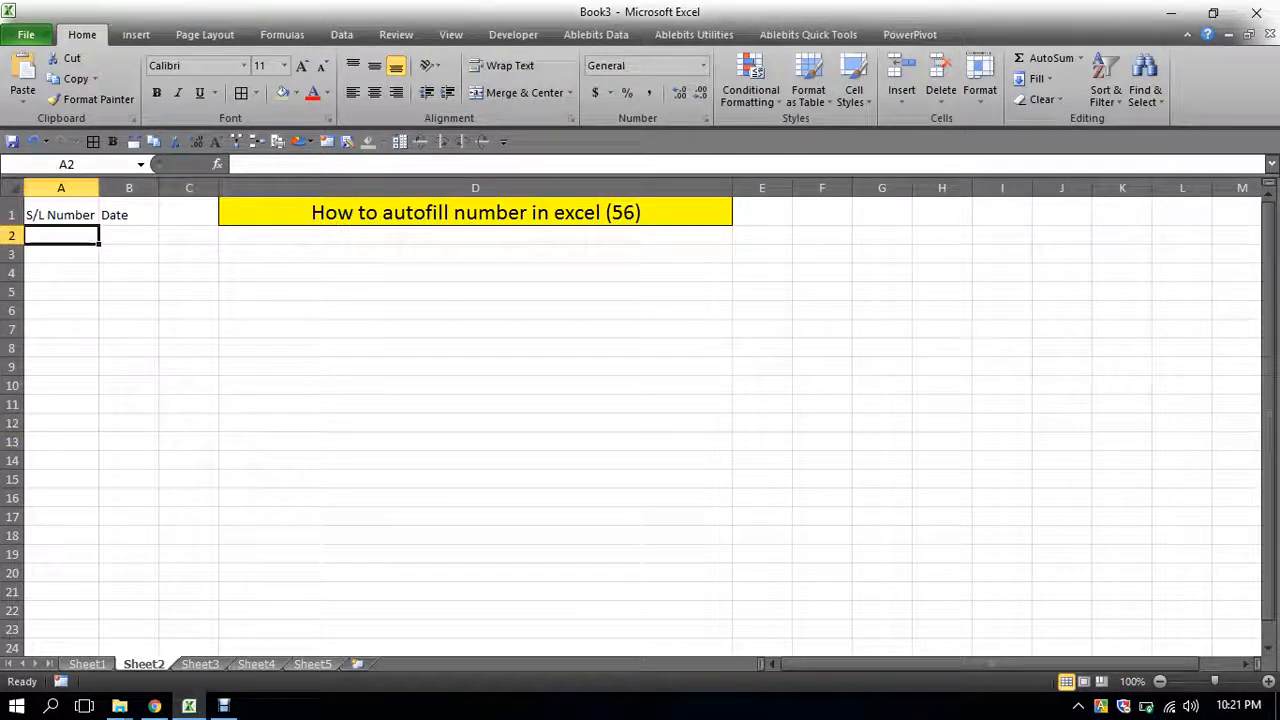
text(1)
key(Return)
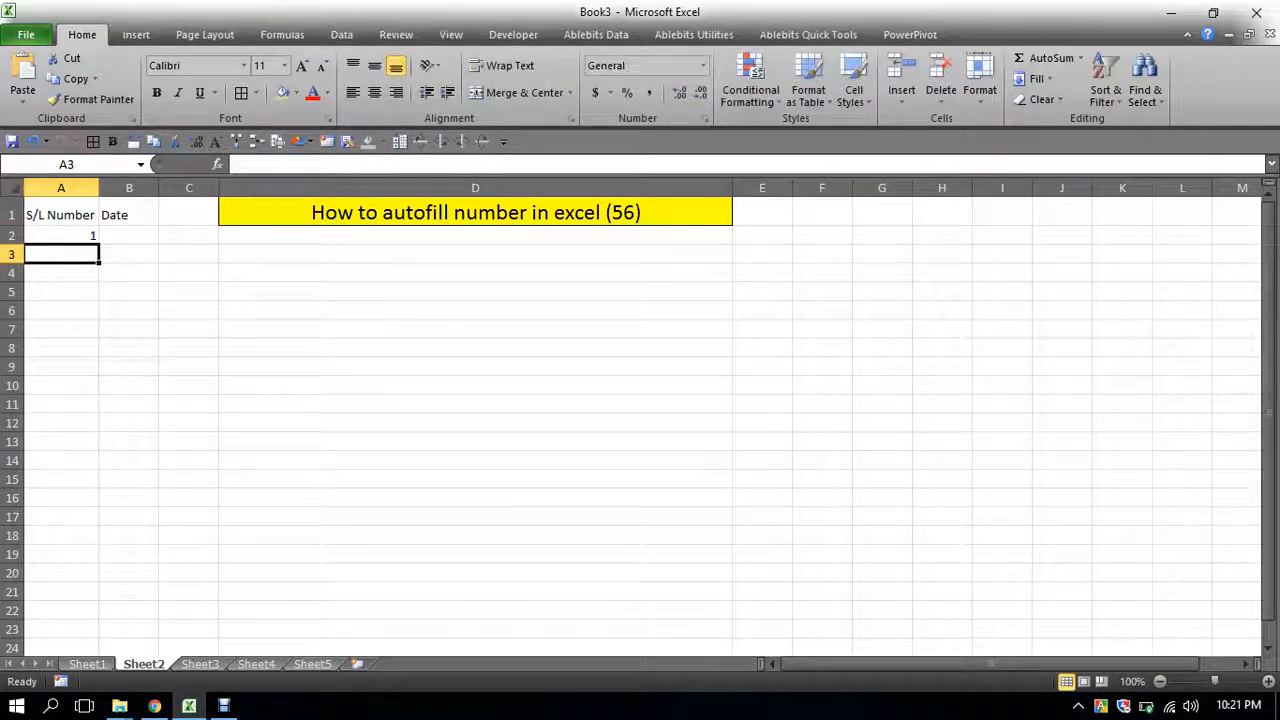
- Enter 2 in A3 and autofill the 1, 2 pattern down column A to row 21
text(2)
click(129, 404)
drag(61, 236, 61, 255)
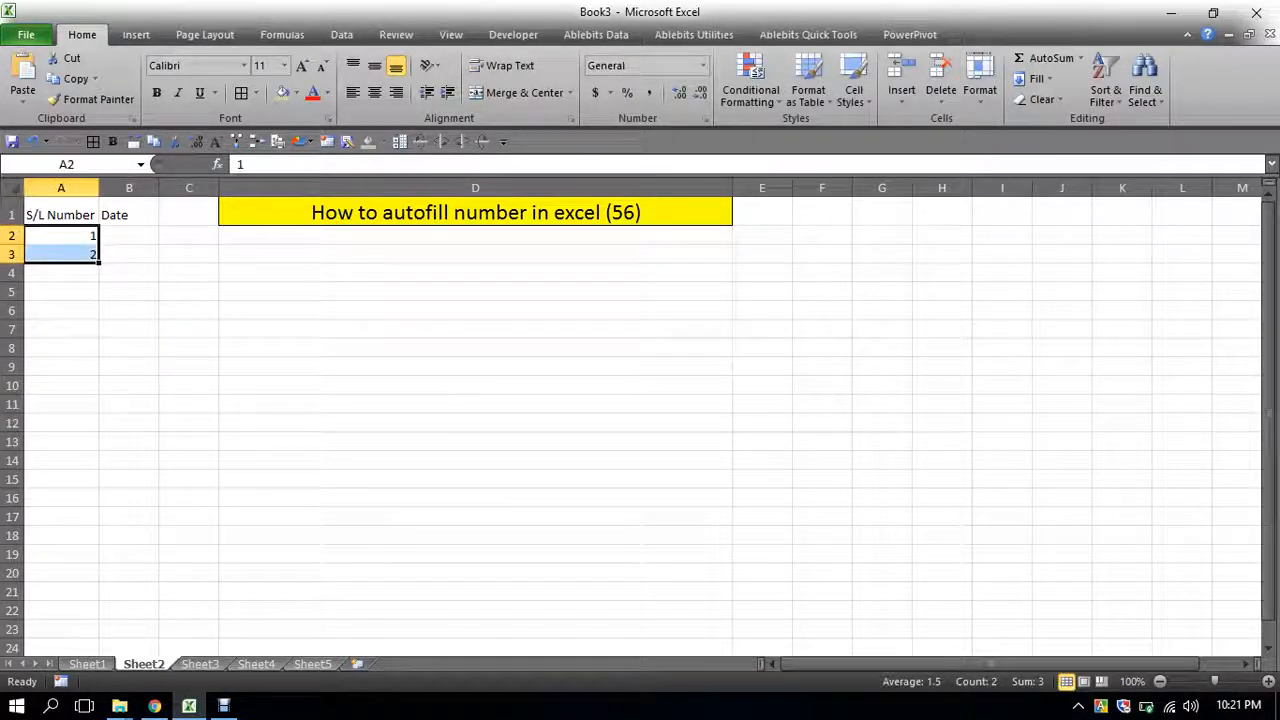
drag(99, 262, 100, 598)
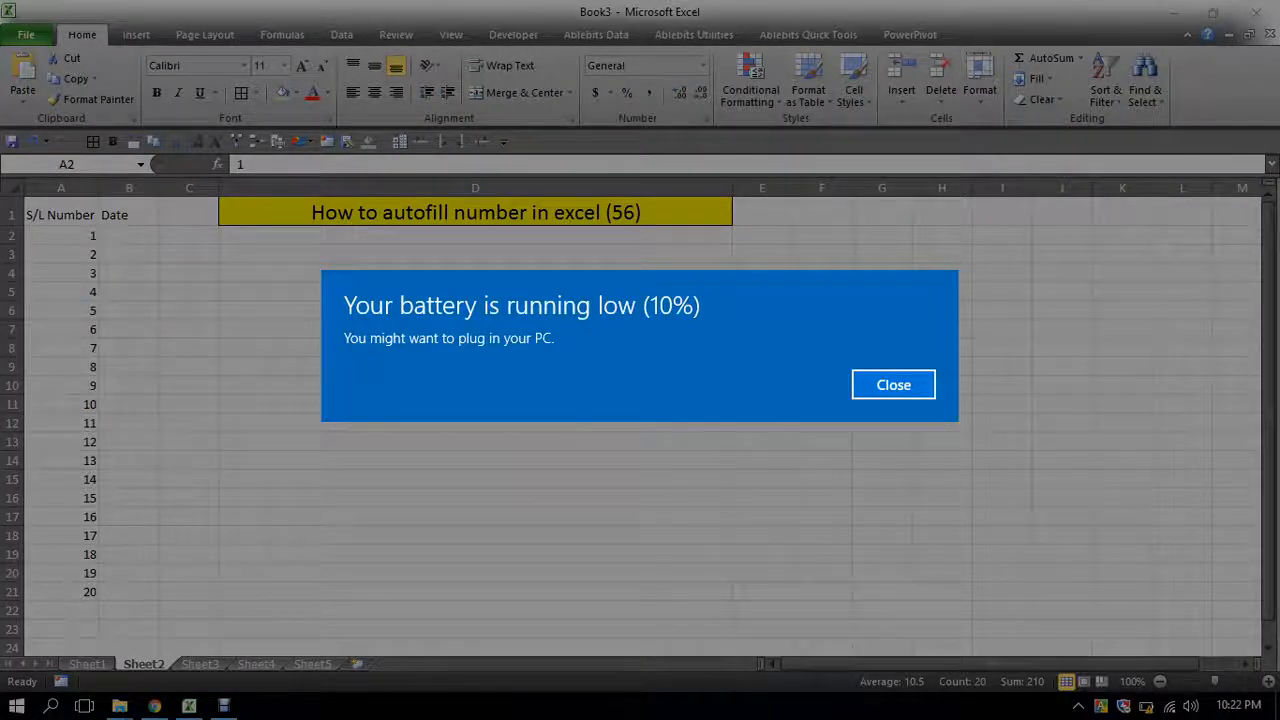
click(893, 385)
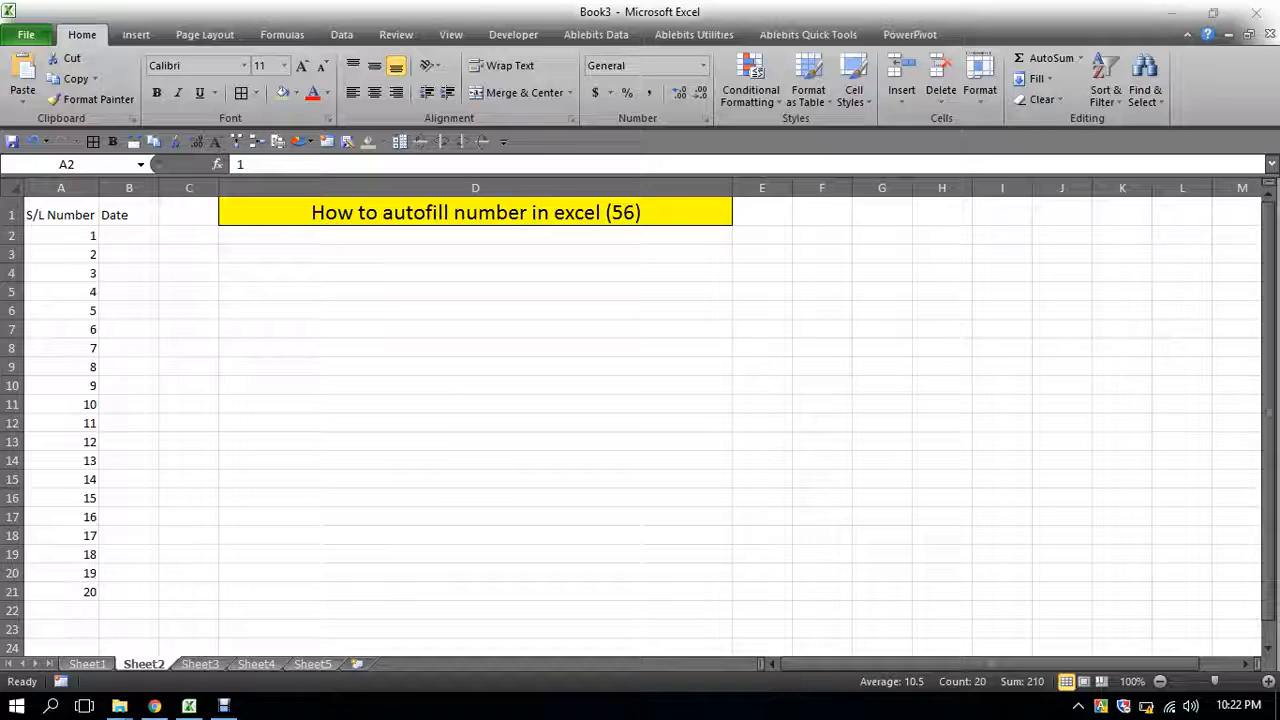
key(alt+Tab)
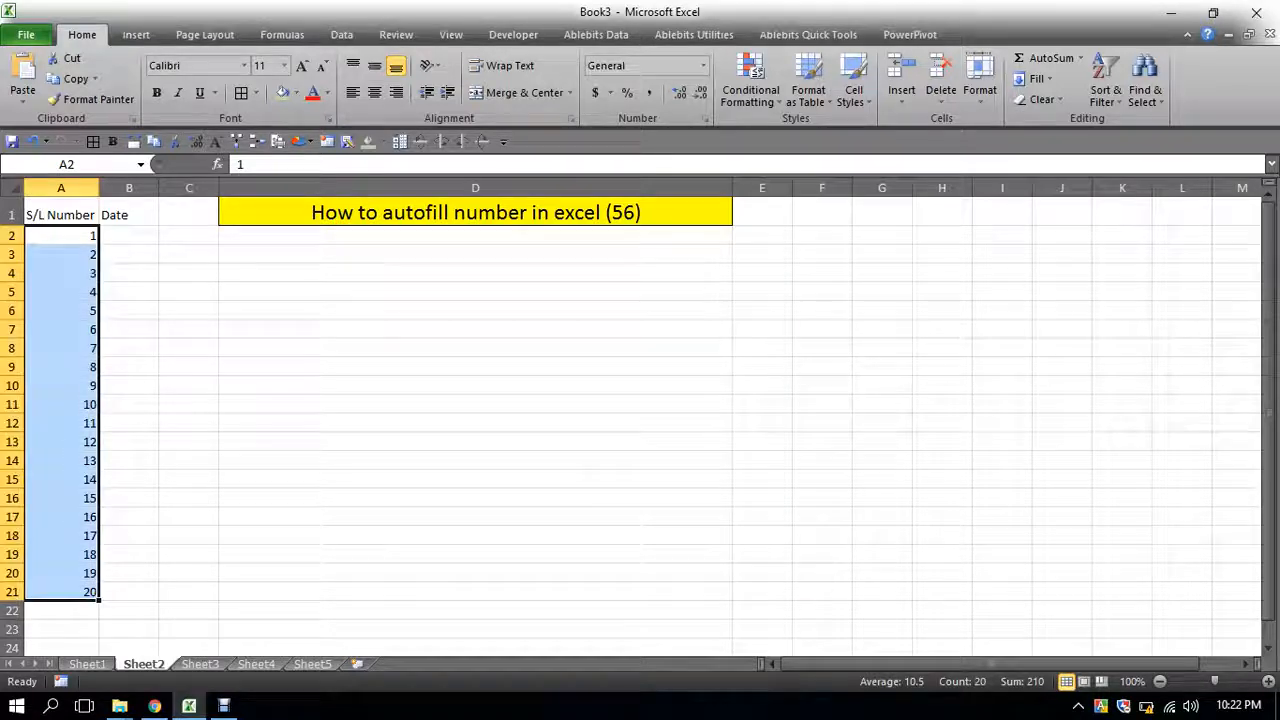
- Clear the numbers from A3 down to A22, keeping only the 1 in A2
drag(61, 254, 61, 610)
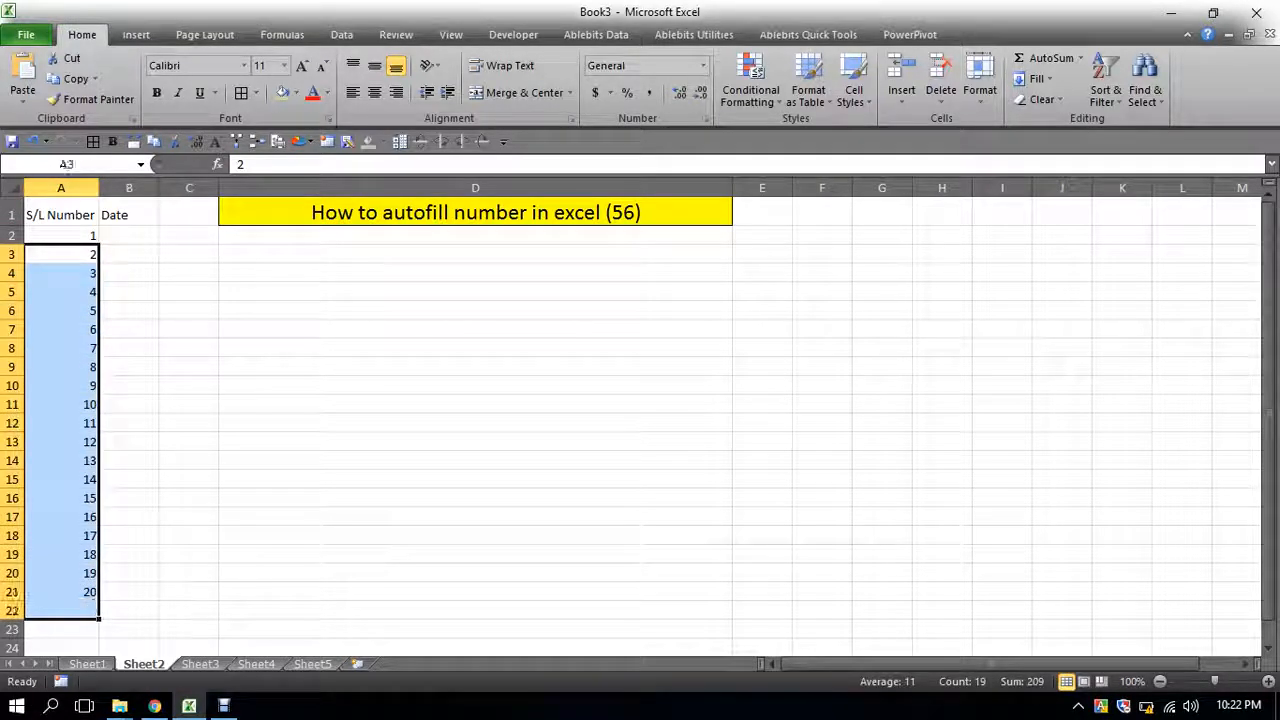
key(Delete)
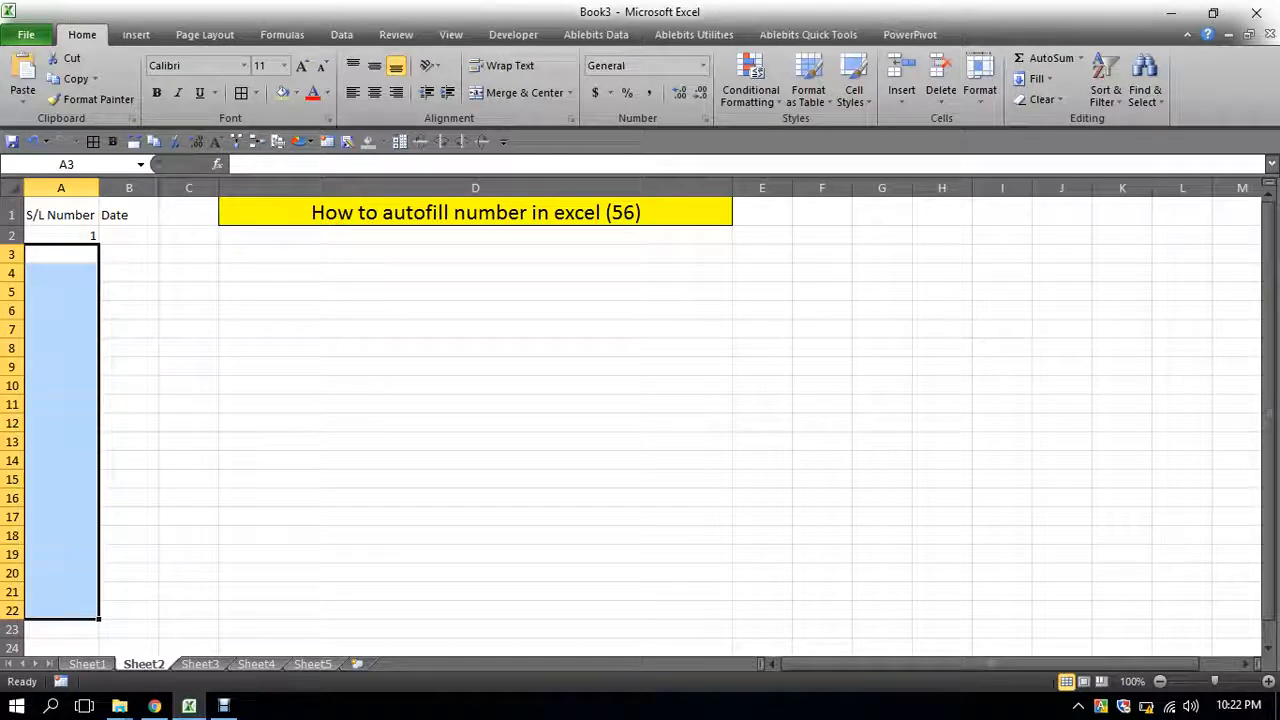
click(189, 479)
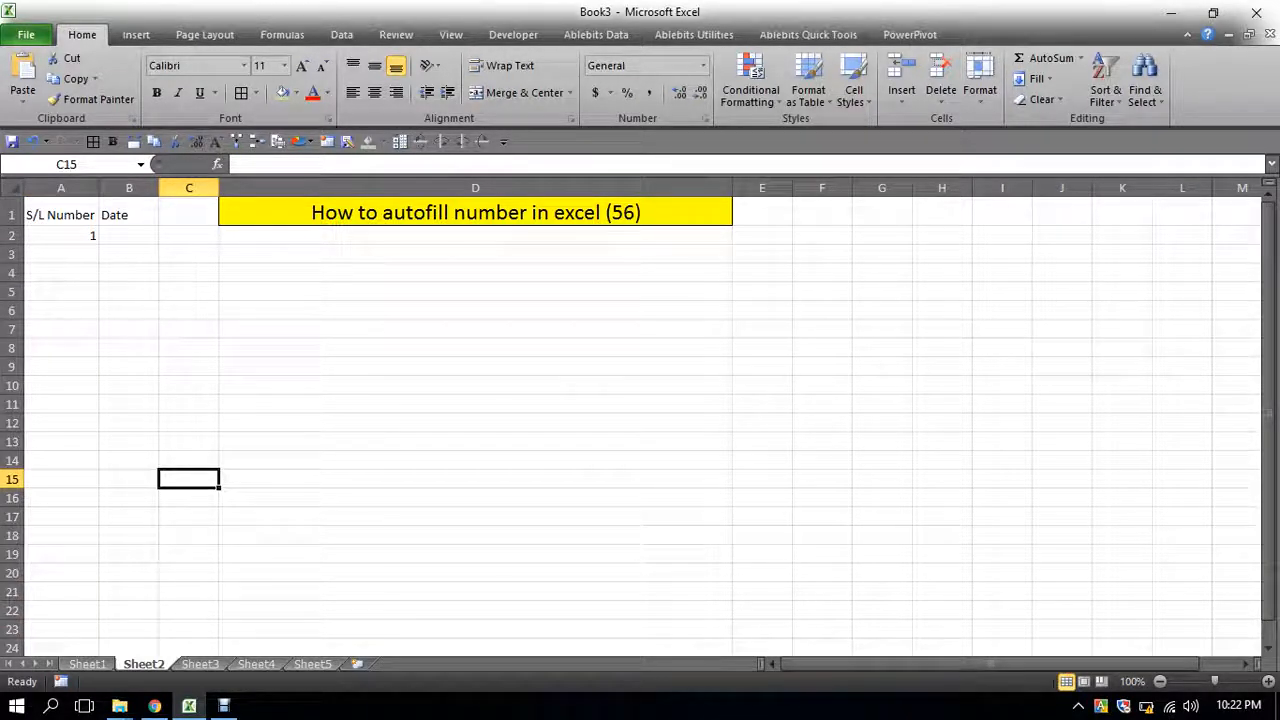
- Fill a linear series down the column from A2 with step value 1 and stop value 10
click(61, 236)
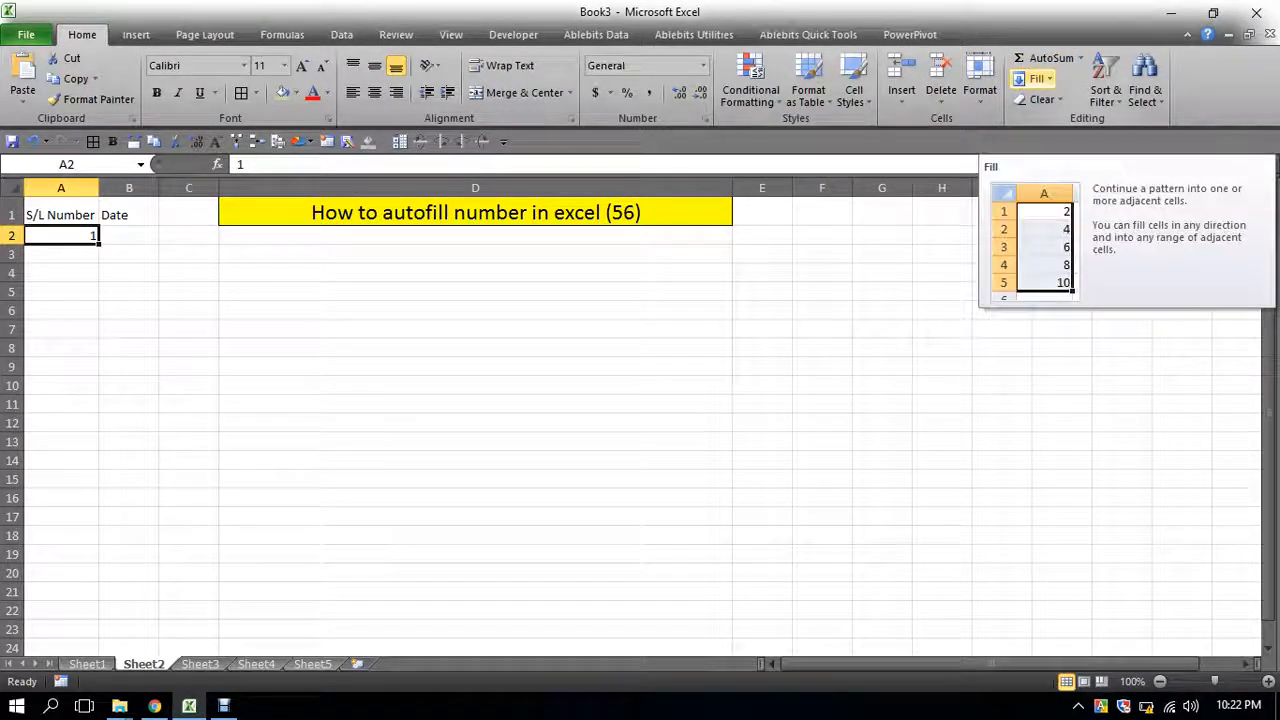
click(1036, 78)
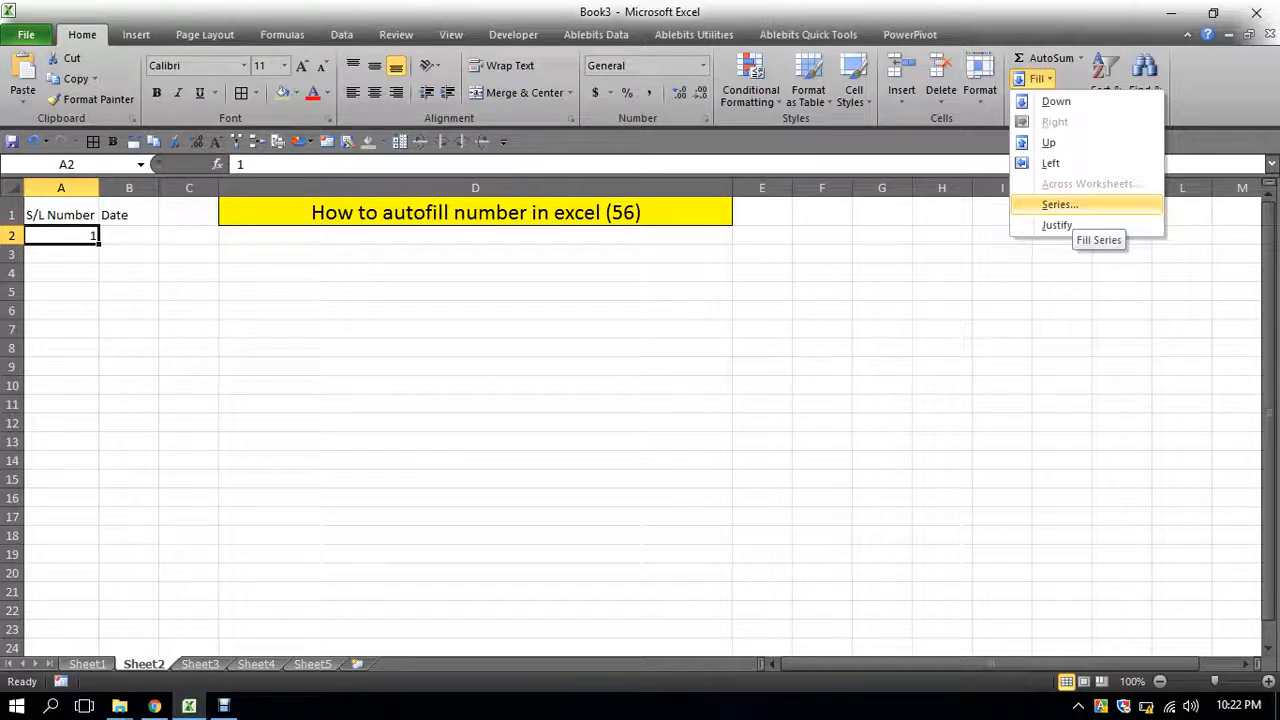
click(1060, 205)
drag(960, 259, 900, 221)
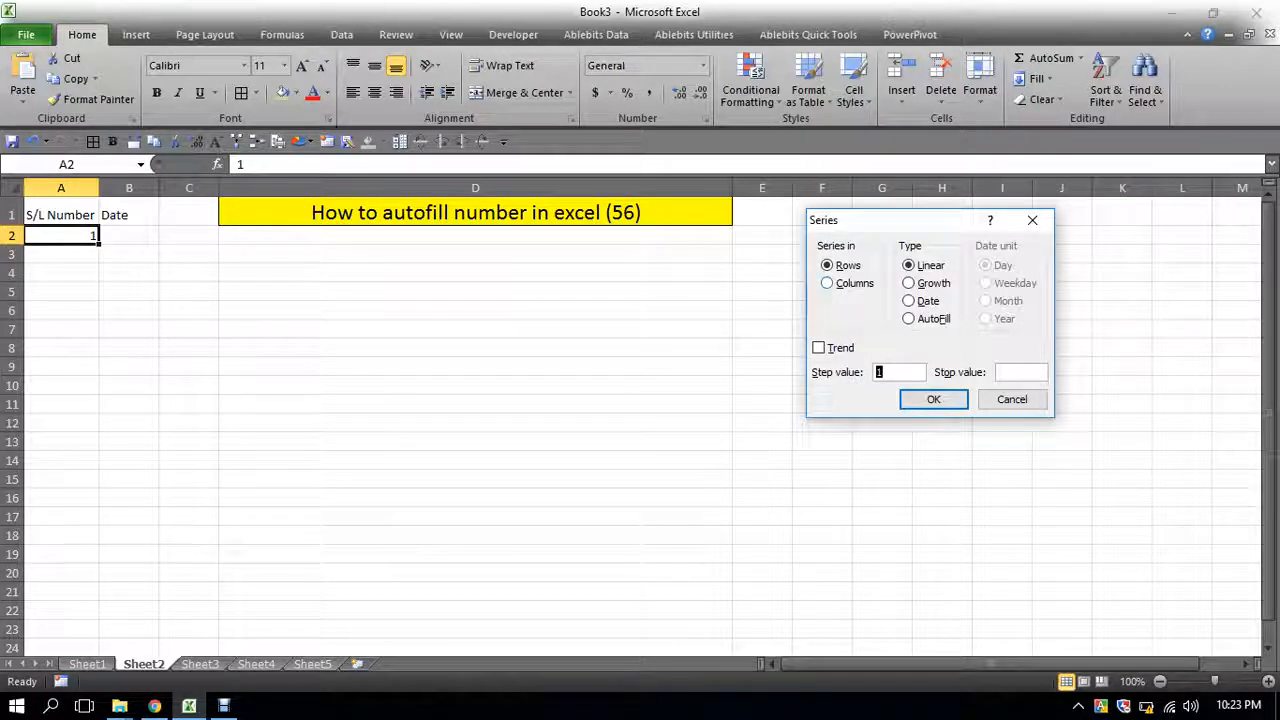
key(alt+c)
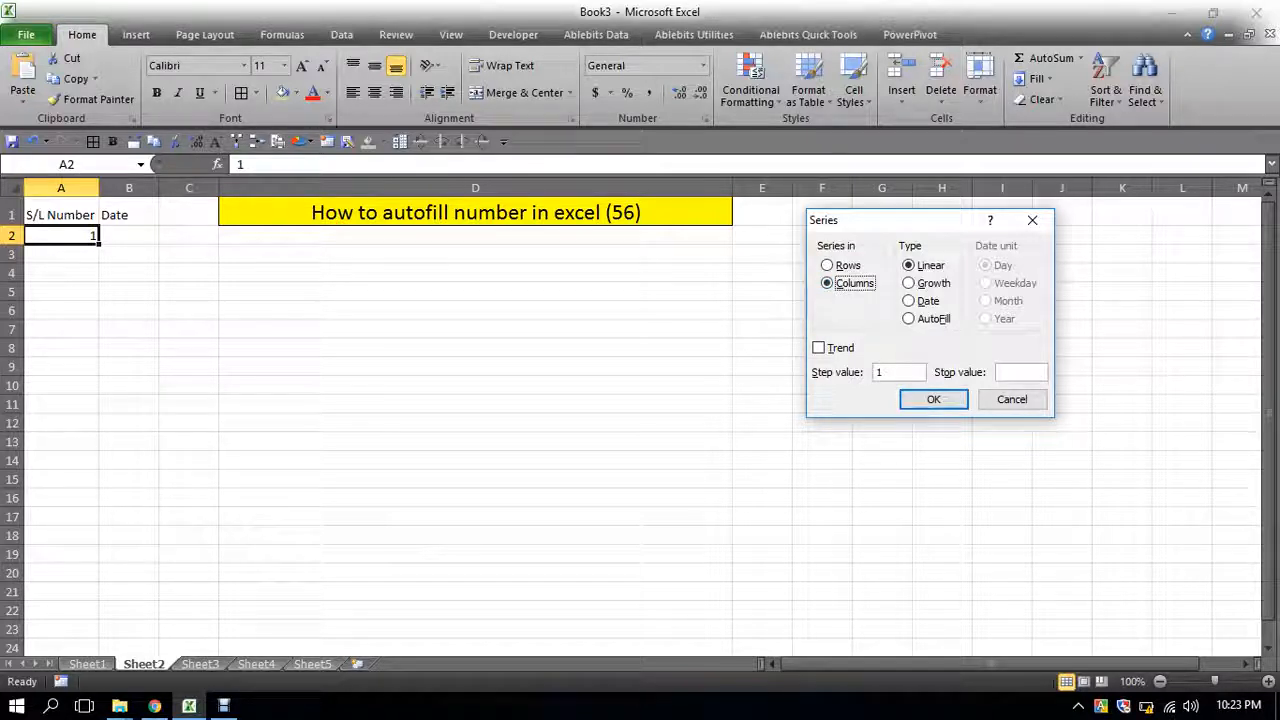
click(899, 372)
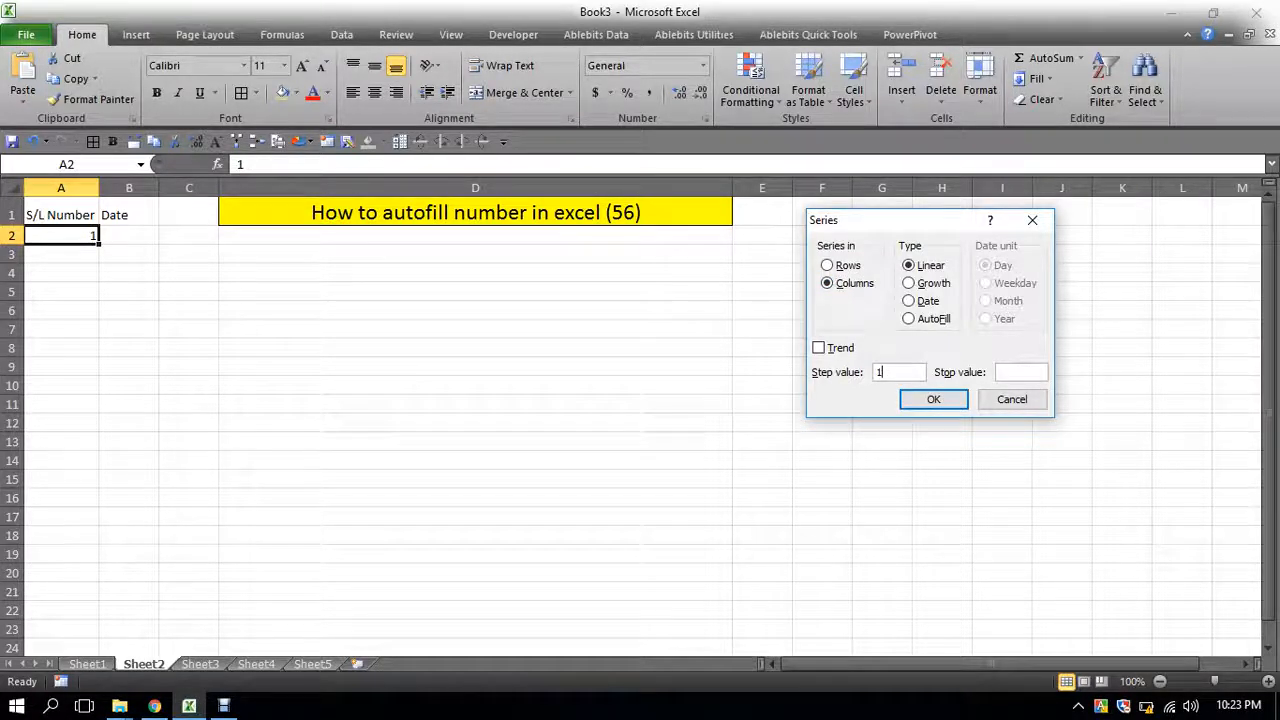
click(1021, 372)
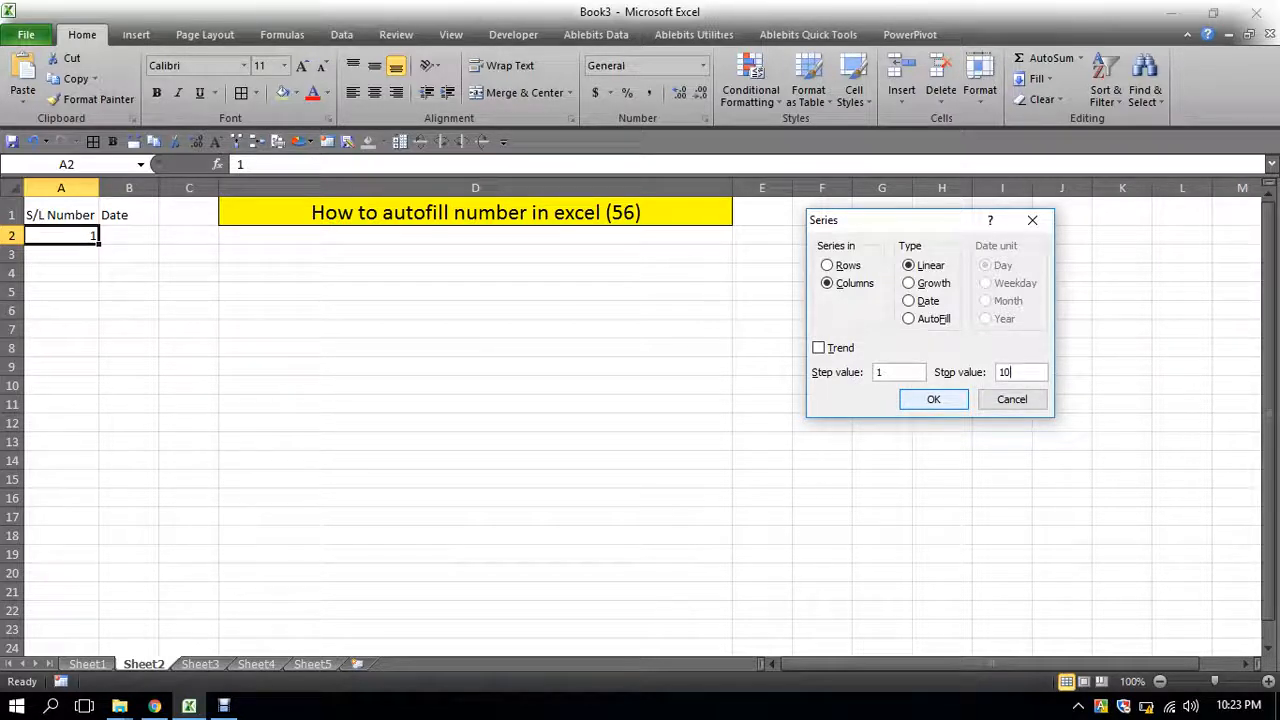
key(Return)
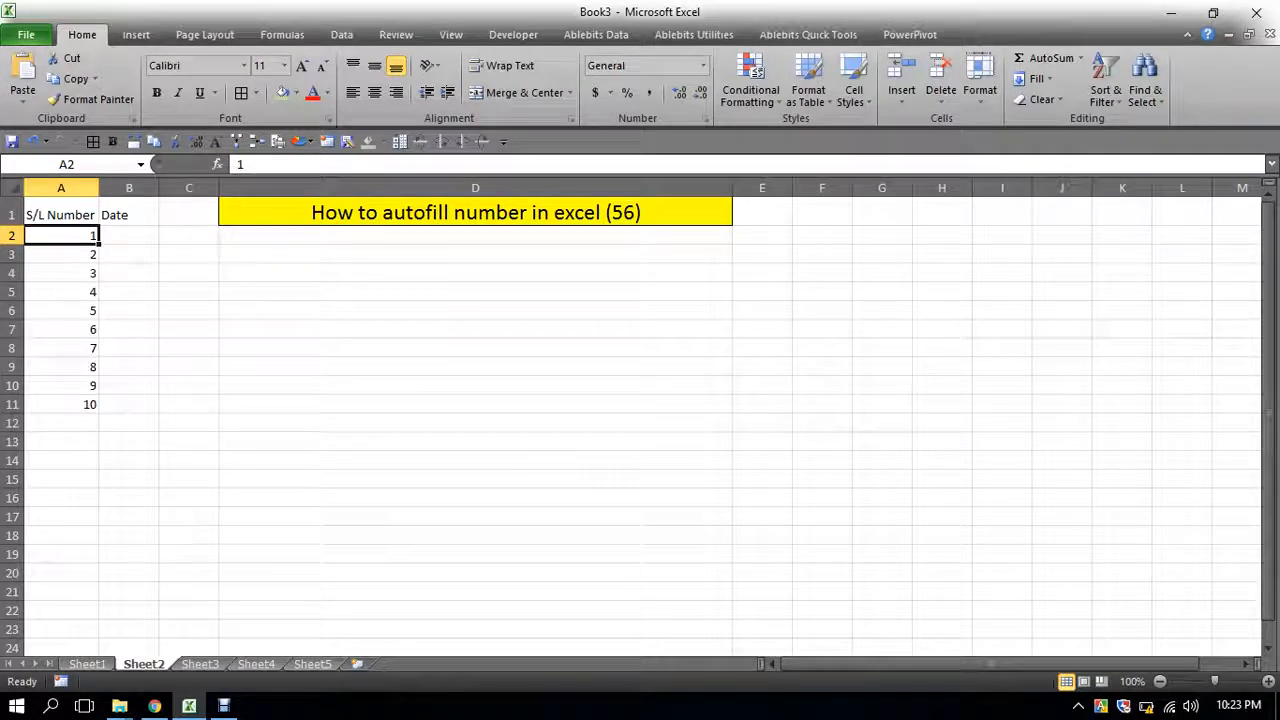
- Give cells A2 to A11 a yellow fill and add borders
drag(62, 244, 62, 387)
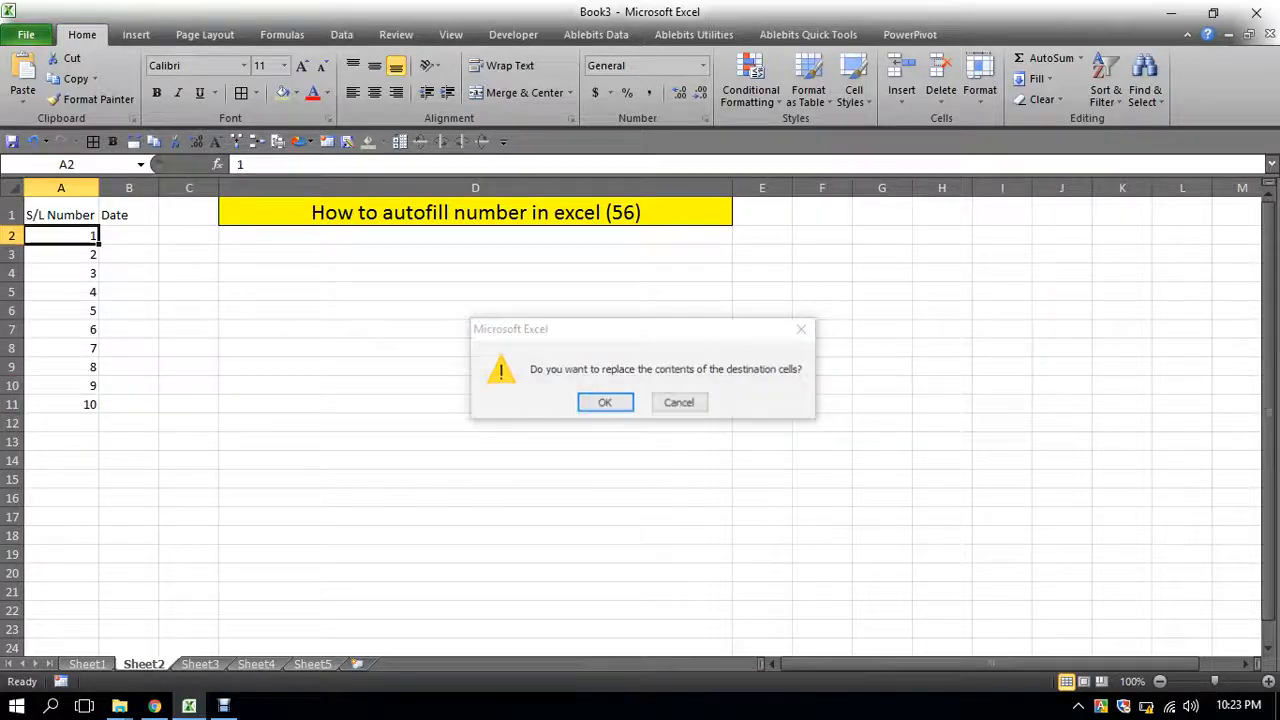
key(Escape)
drag(62, 236, 62, 404)
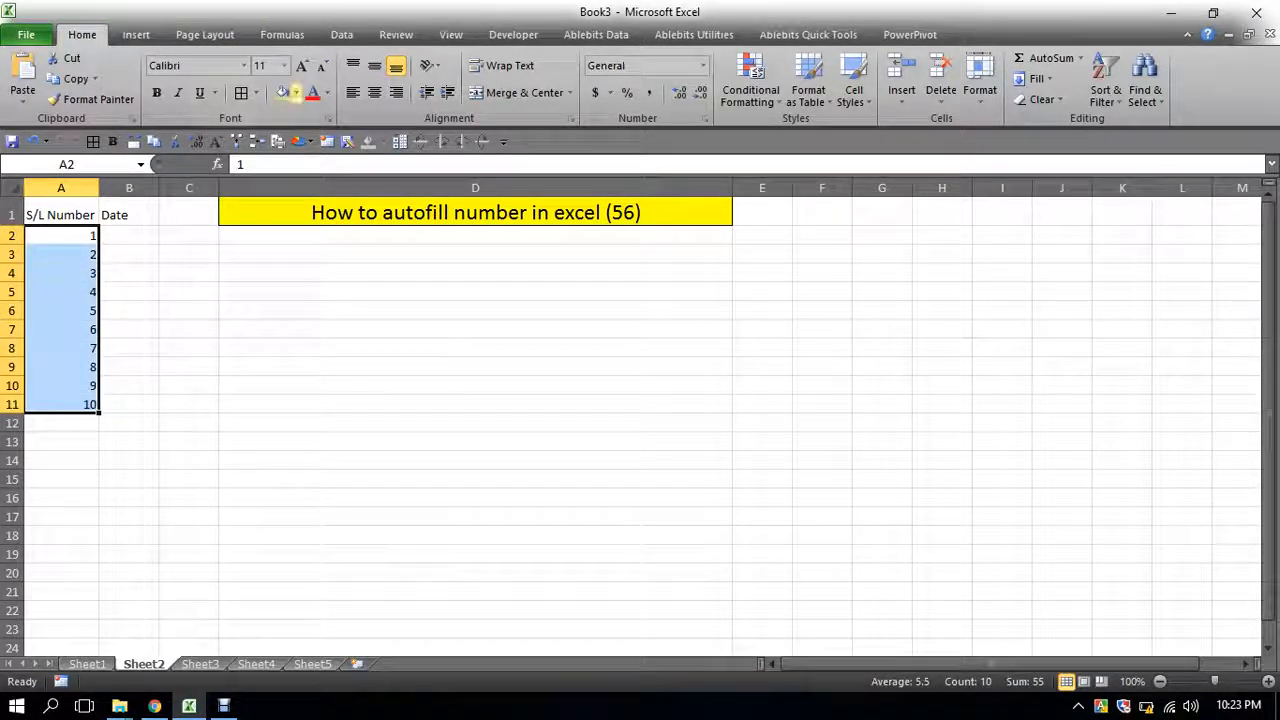
click(296, 93)
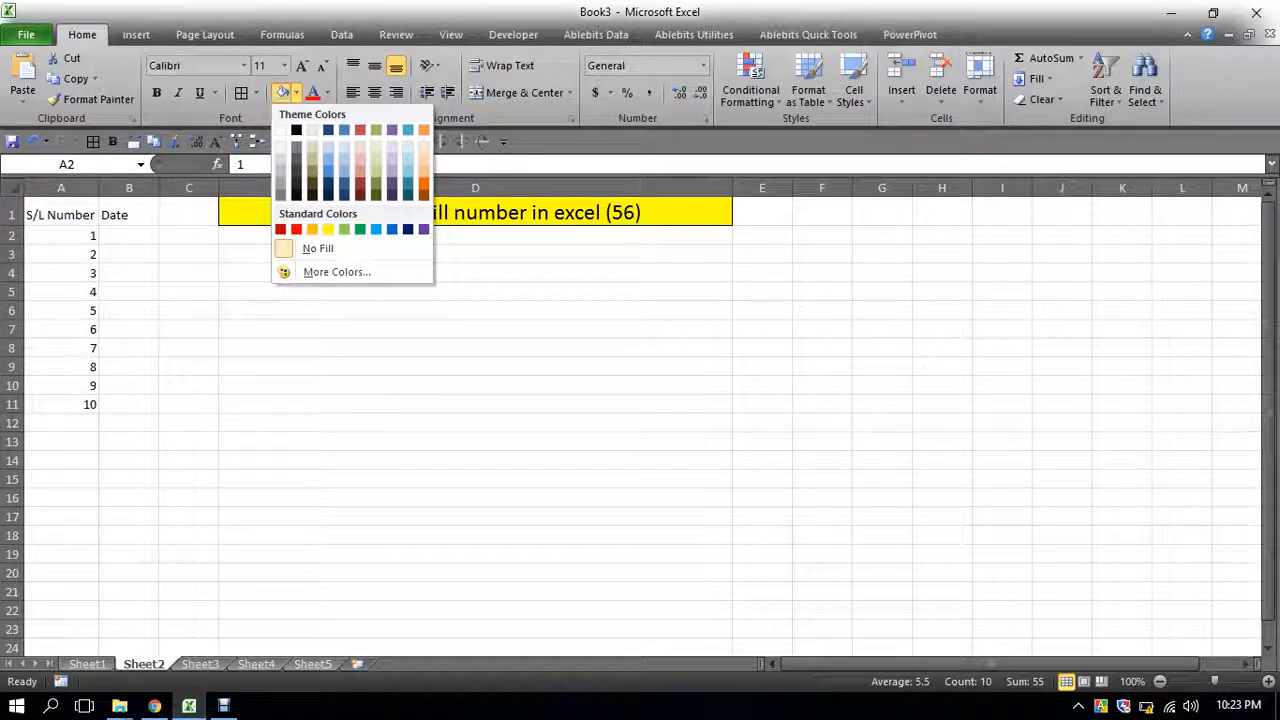
click(344, 229)
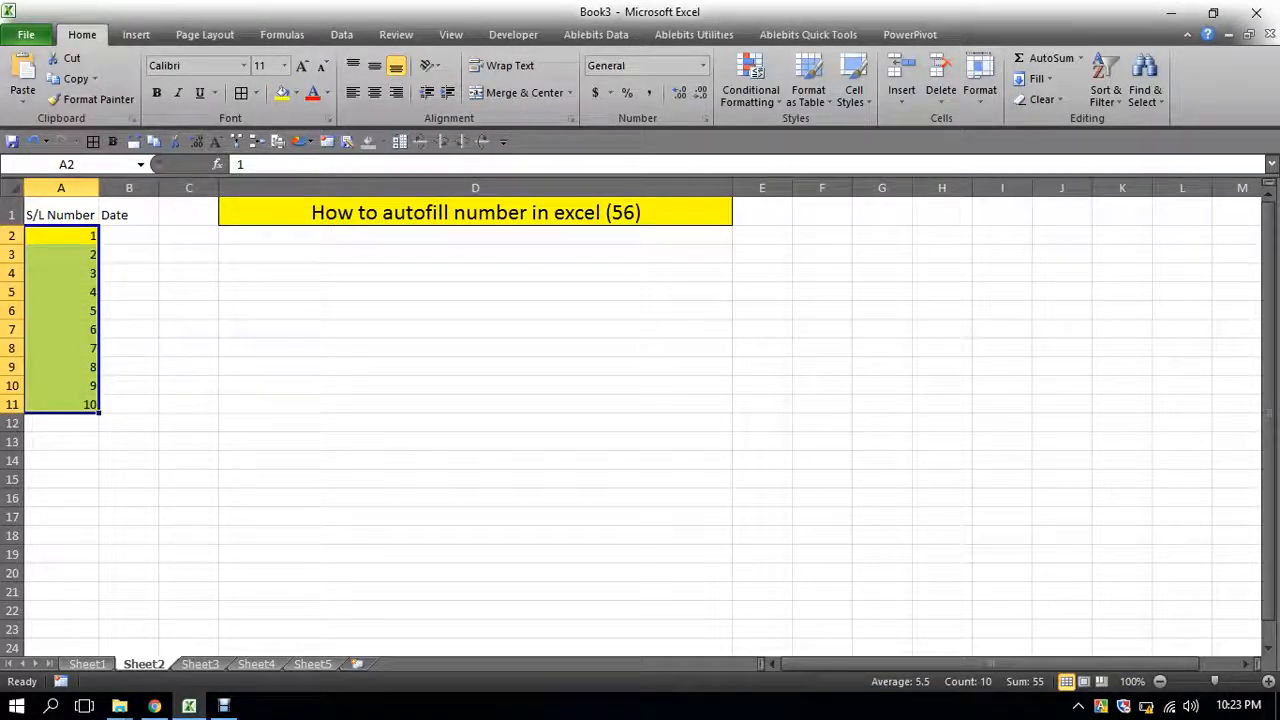
click(241, 93)
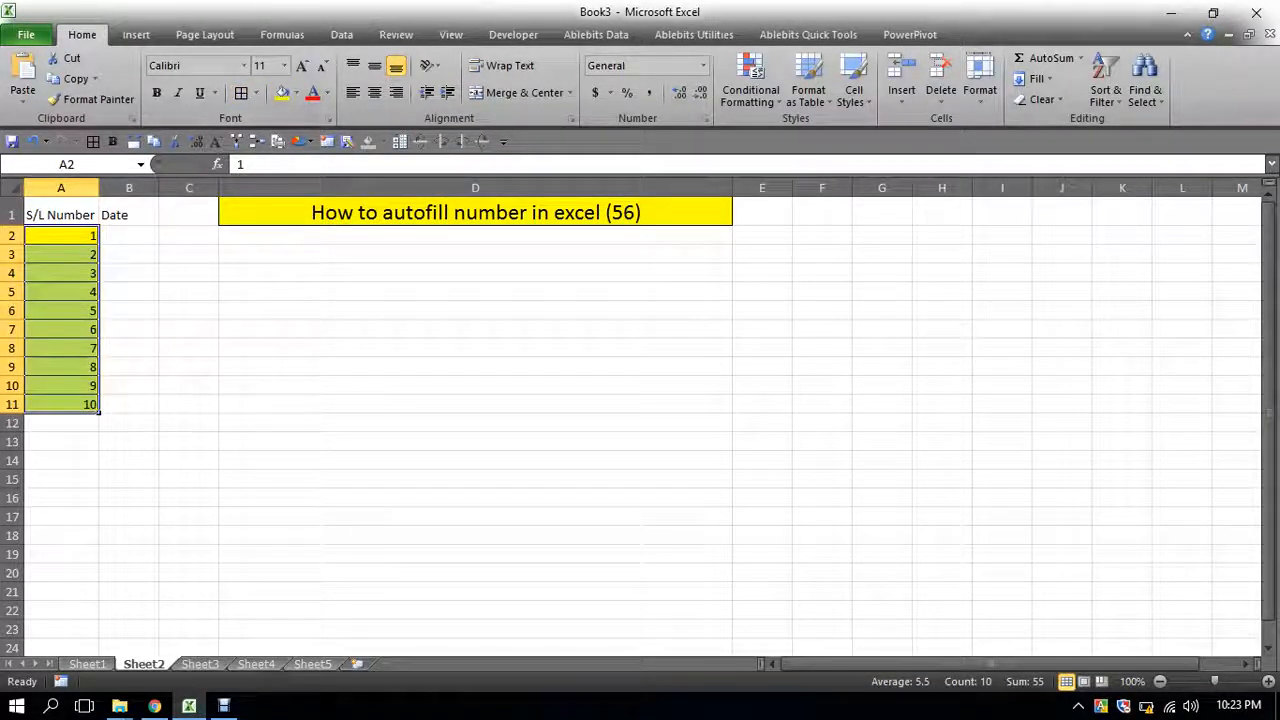
- Clear the numbers from A3 to A11, leaving the 1 in A2
click(188, 423)
drag(61, 254, 80, 404)
key(Delete)
click(188, 310)
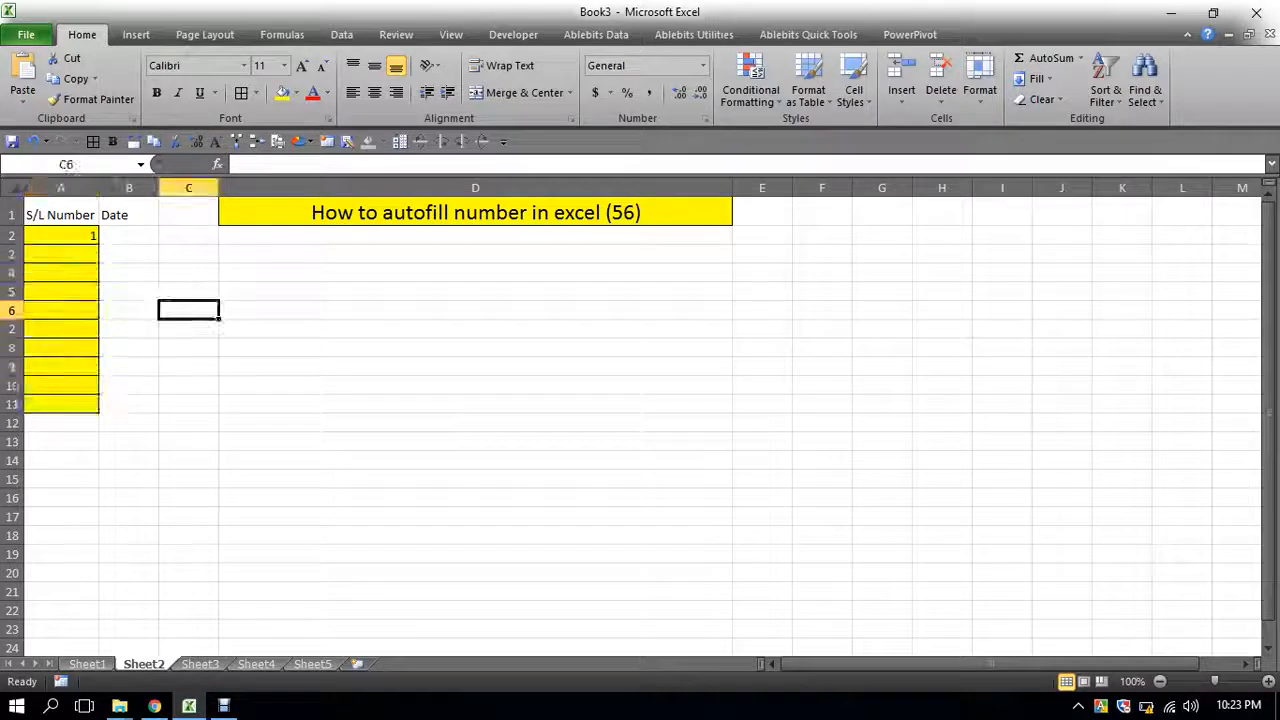
- Fill a linear series across row 2 from A2 with step value 1 and stop value 10000
click(61, 236)
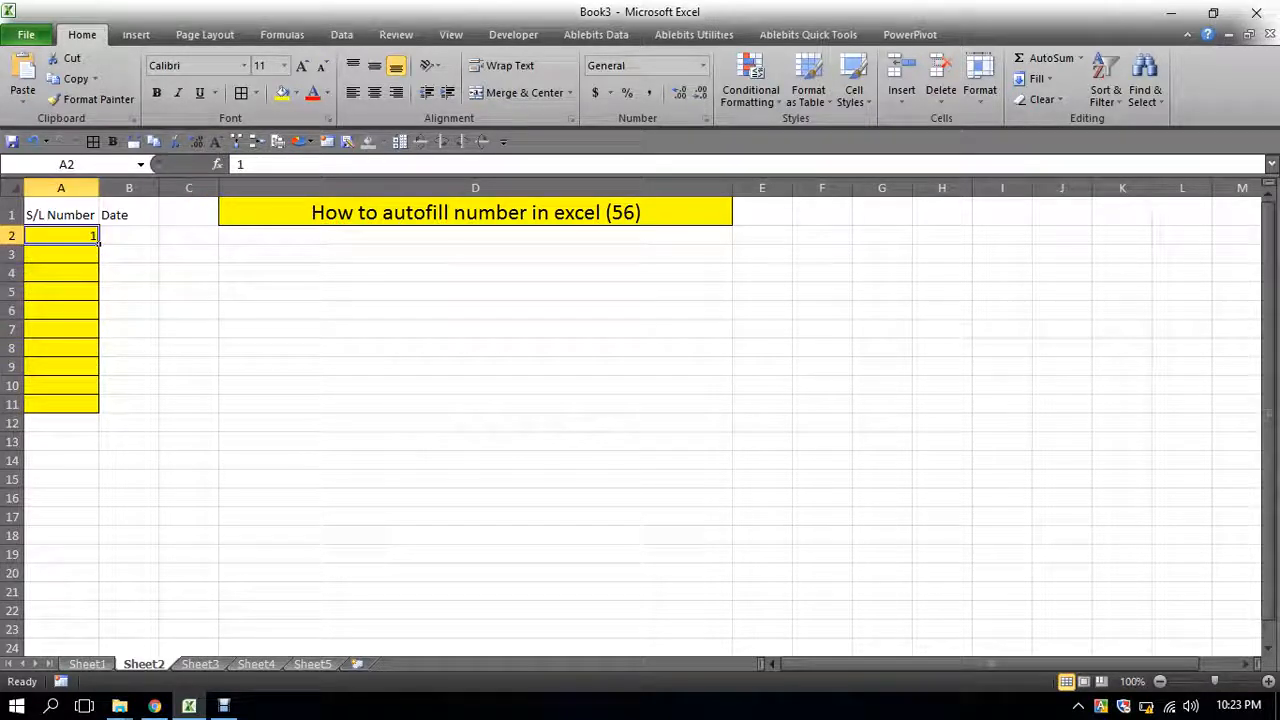
click(1036, 78)
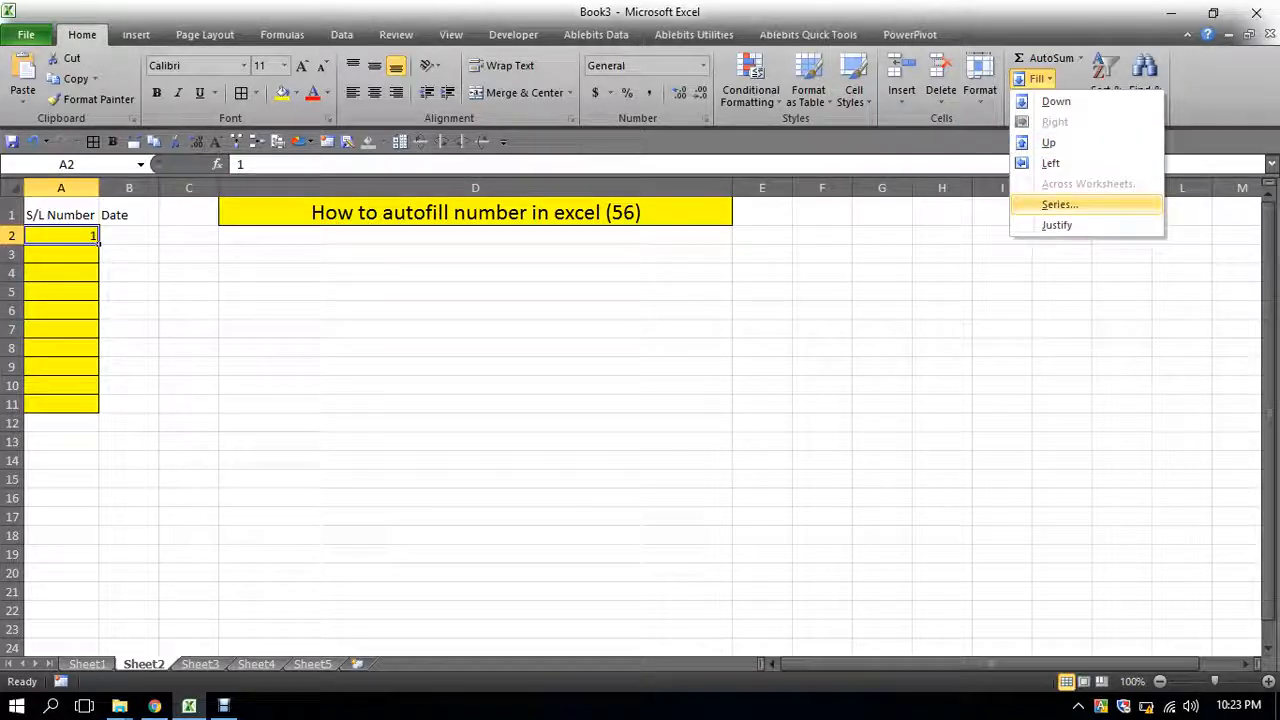
click(1058, 204)
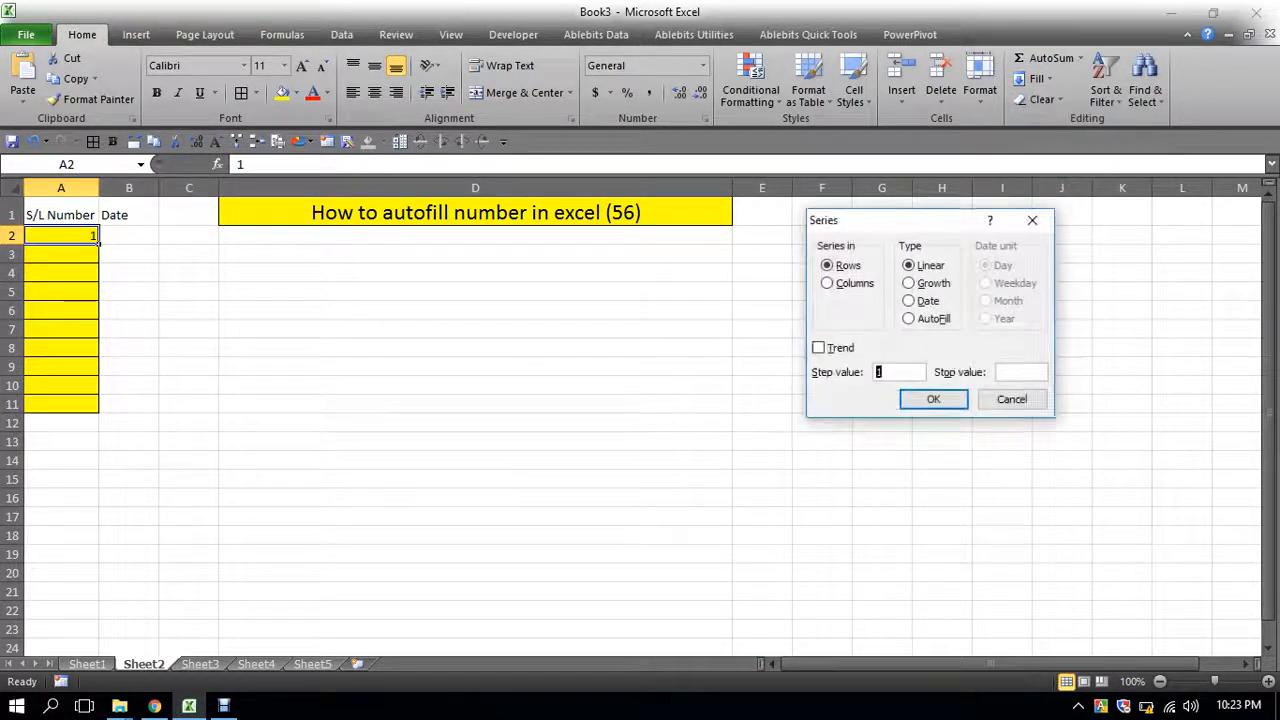
text(1)
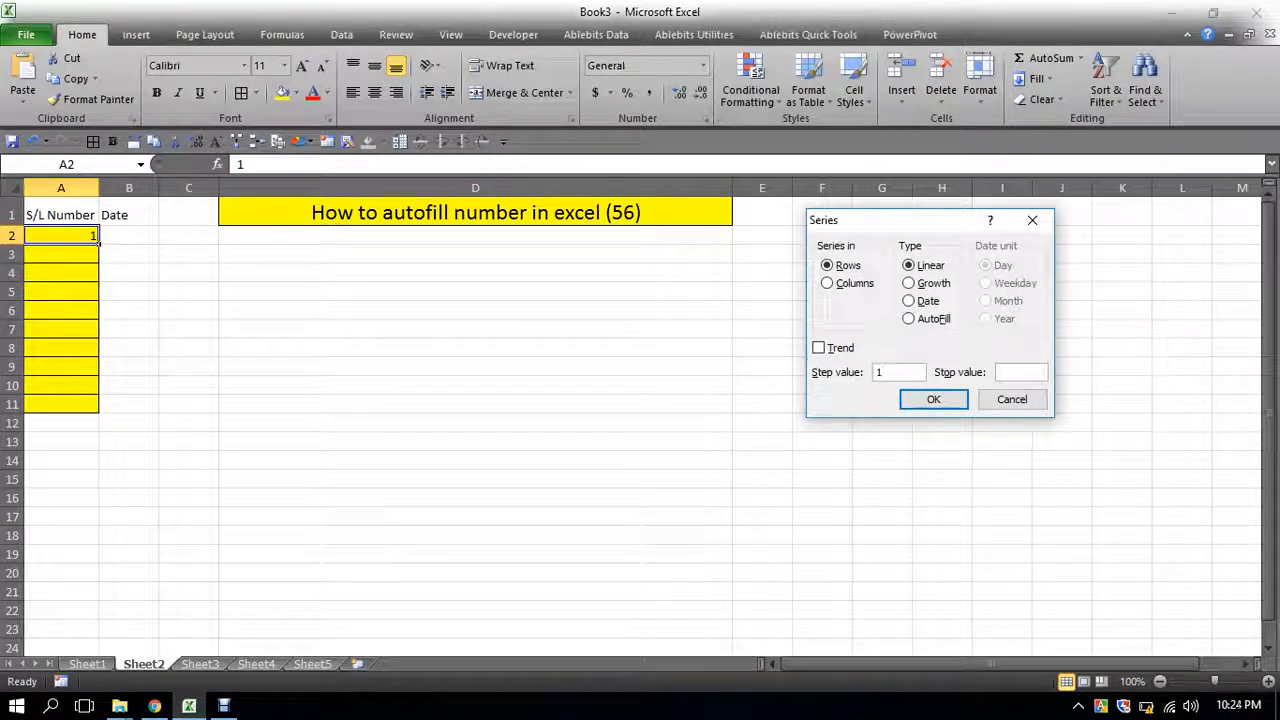
key(Tab)
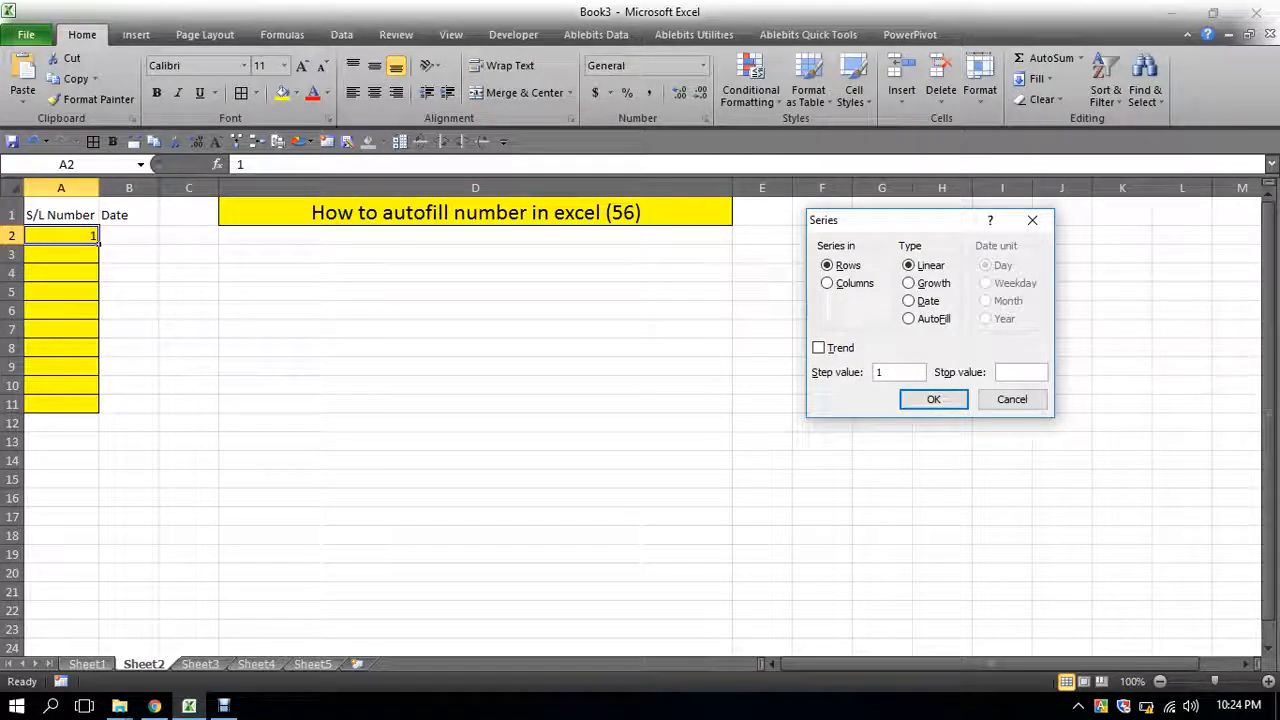
text(10)
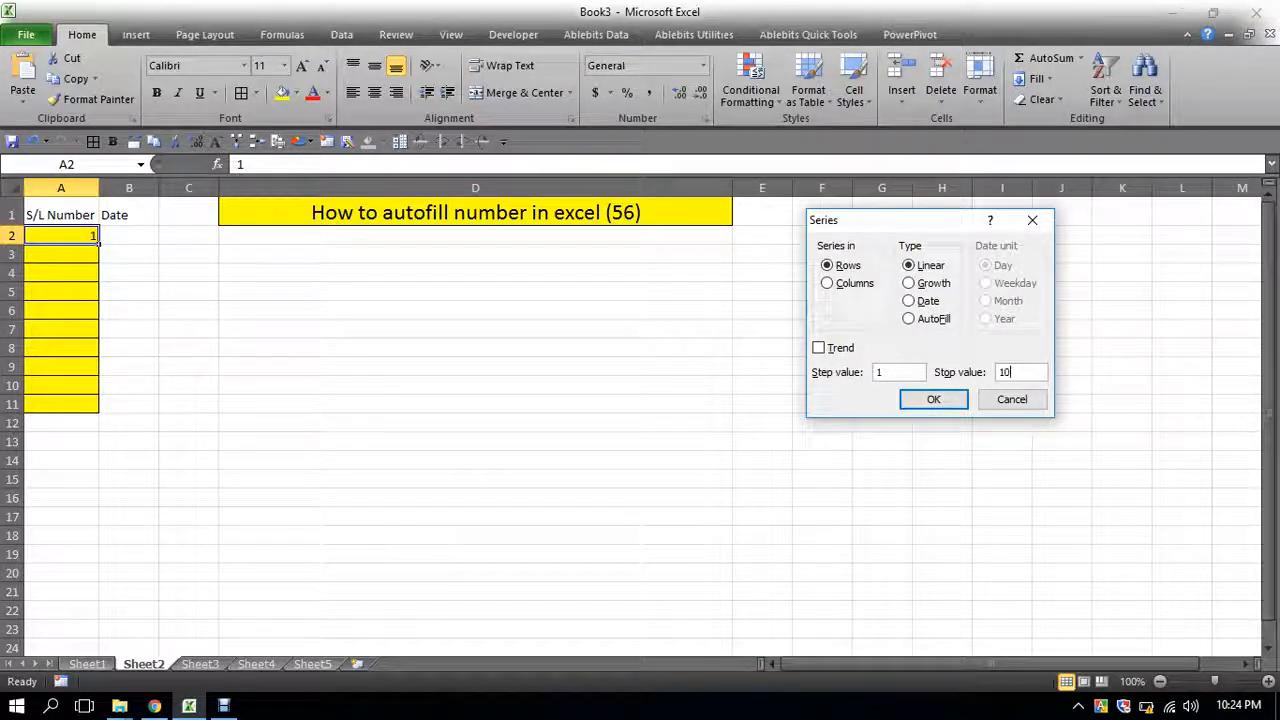
text(000)
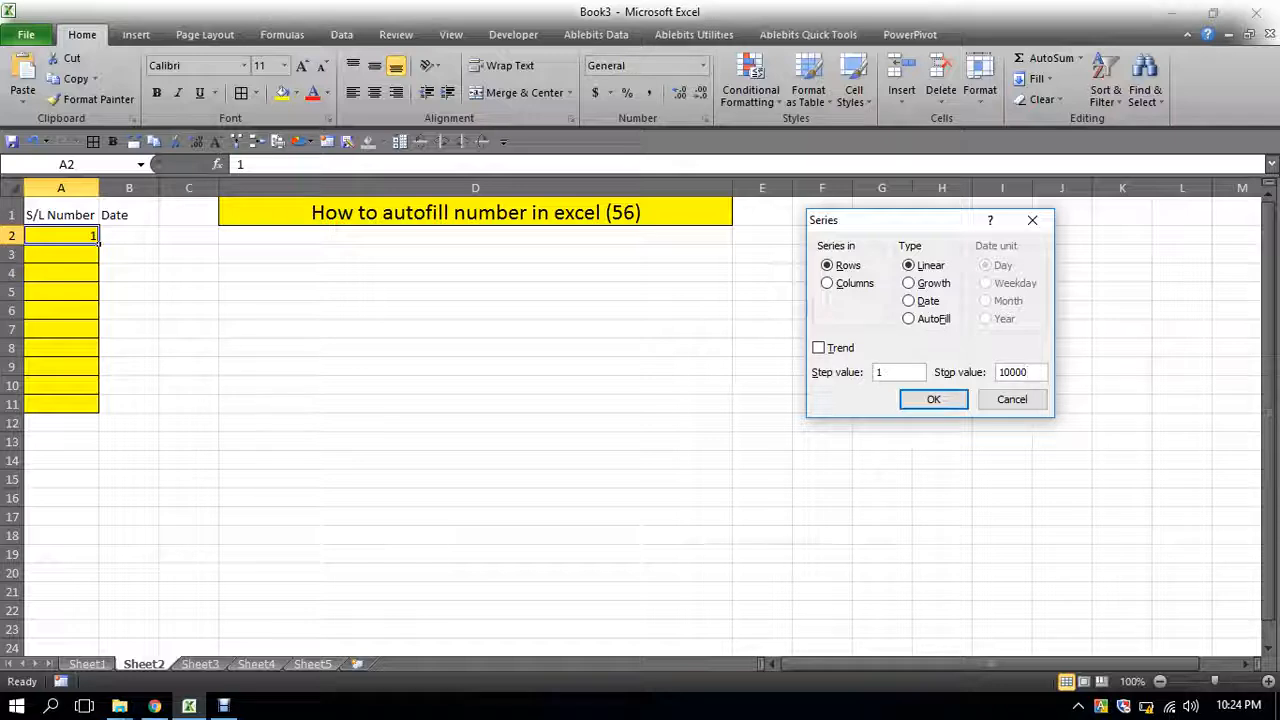
key(Return)
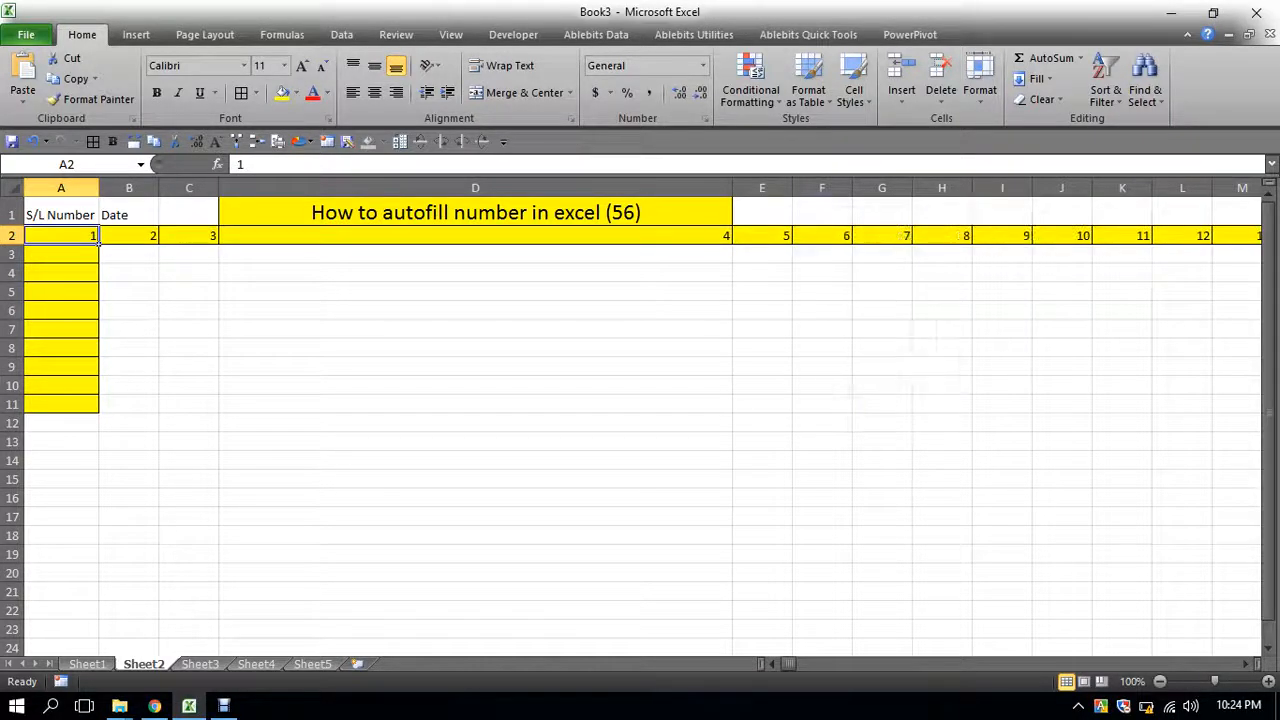
- Jump to the last cell of the series along row 2
click(475, 291)
drag(60, 235, 822, 254)
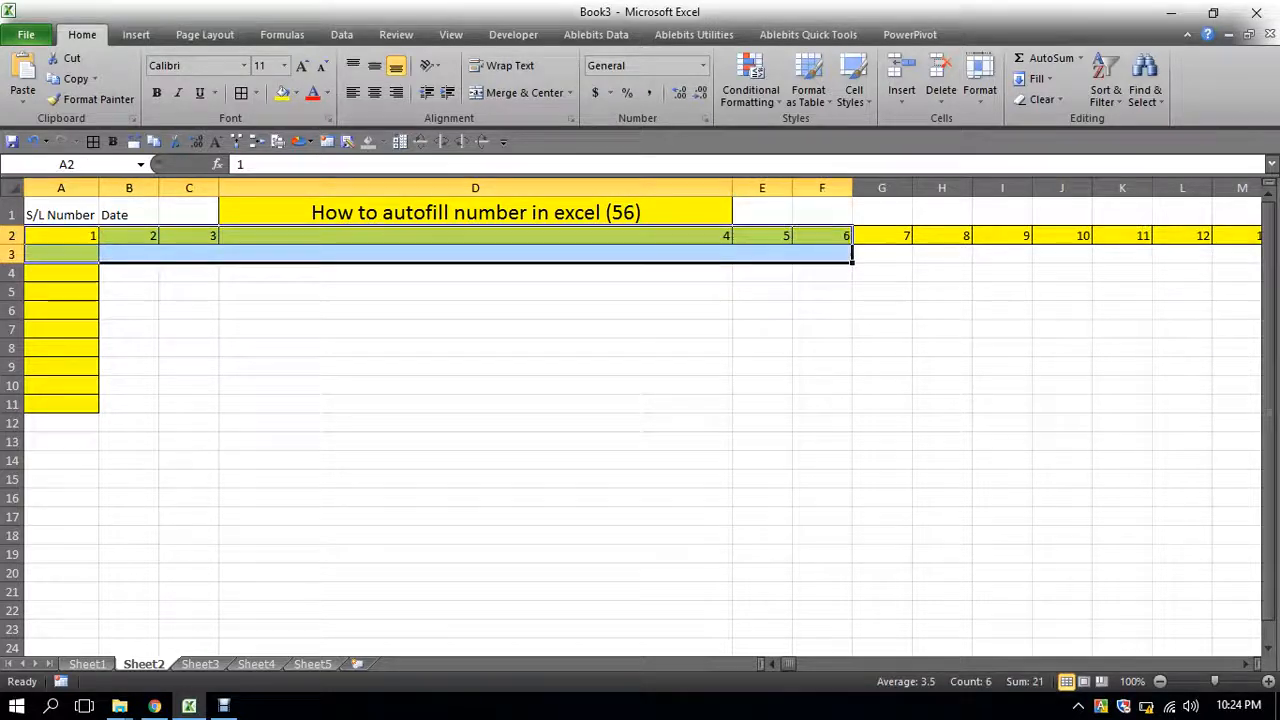
click(822, 236)
key(ctrl+Right)
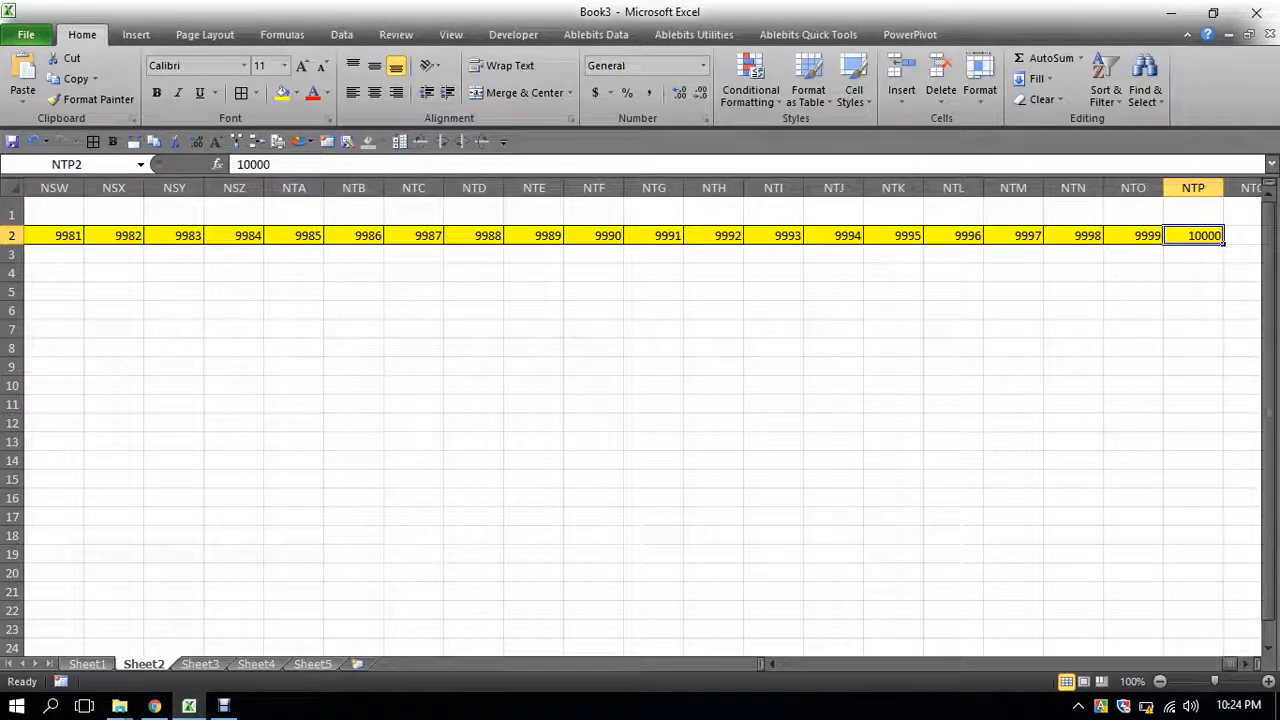
- Scroll back through the row 2 series to its start near column B
key(Left)
key(Left)
key(Left)
key(Left)
key(Left)
key(Left)
key(Left)
key(Left)
key(Left)
key(Left)
key(Left)
key(Left)
key(Left)
key(Left)
key(Left)
key(Left)
key(Left)
key(Left)
key(Left)
key(Left)
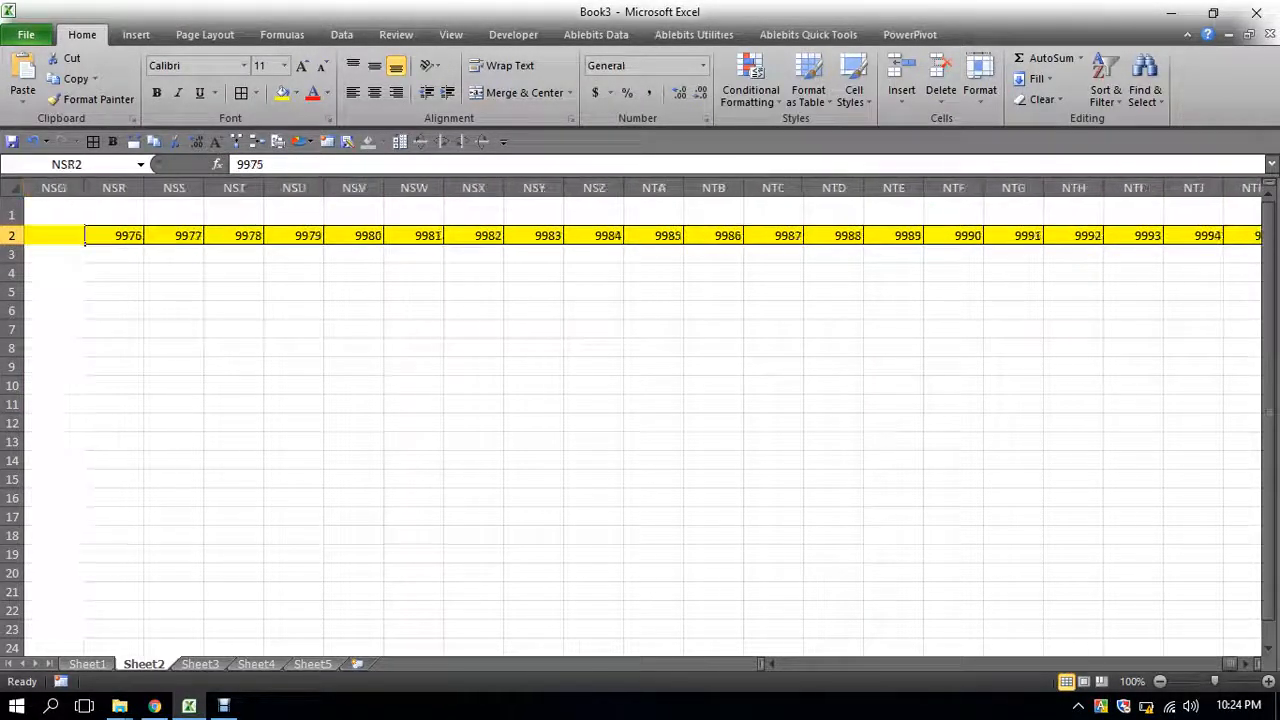
key(Left)
key(Left)
key(Left)
key(Left)
key(Left)
key(Left)
key(Left)
key(Left)
key(Left)
key(Left)
key(Left)
key(Left)
key(Left)
key(Left)
key(Left)
key(Left)
key(Left)
key(Left)
key(Left)
key(Left)
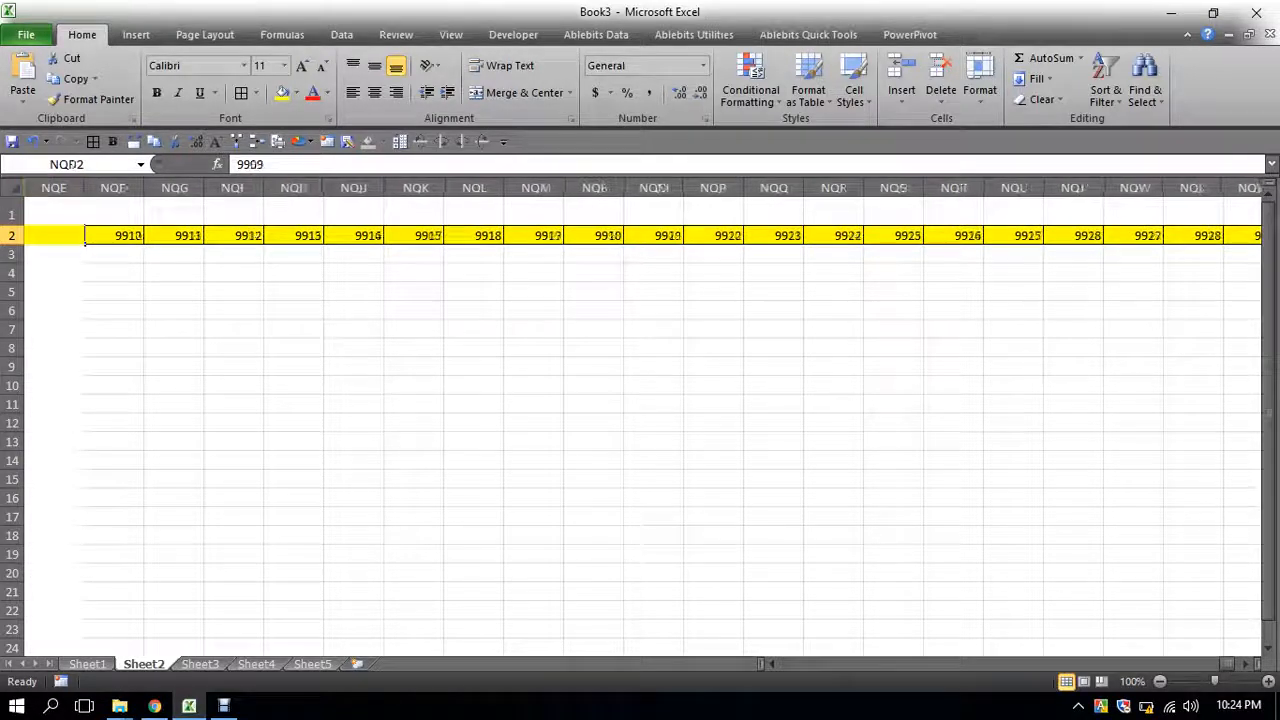
key(Left)
key(Left)
key(Left)
key(Left)
key(Left)
key(Left)
key(Left)
key(Left)
key(Left)
key(Left)
key(Left)
key(Left)
key(Left)
key(Left)
key(Left)
key(Left)
key(Left)
key(Left)
key(Left)
key(Left)
key(ctrl+Left)
key(Right)
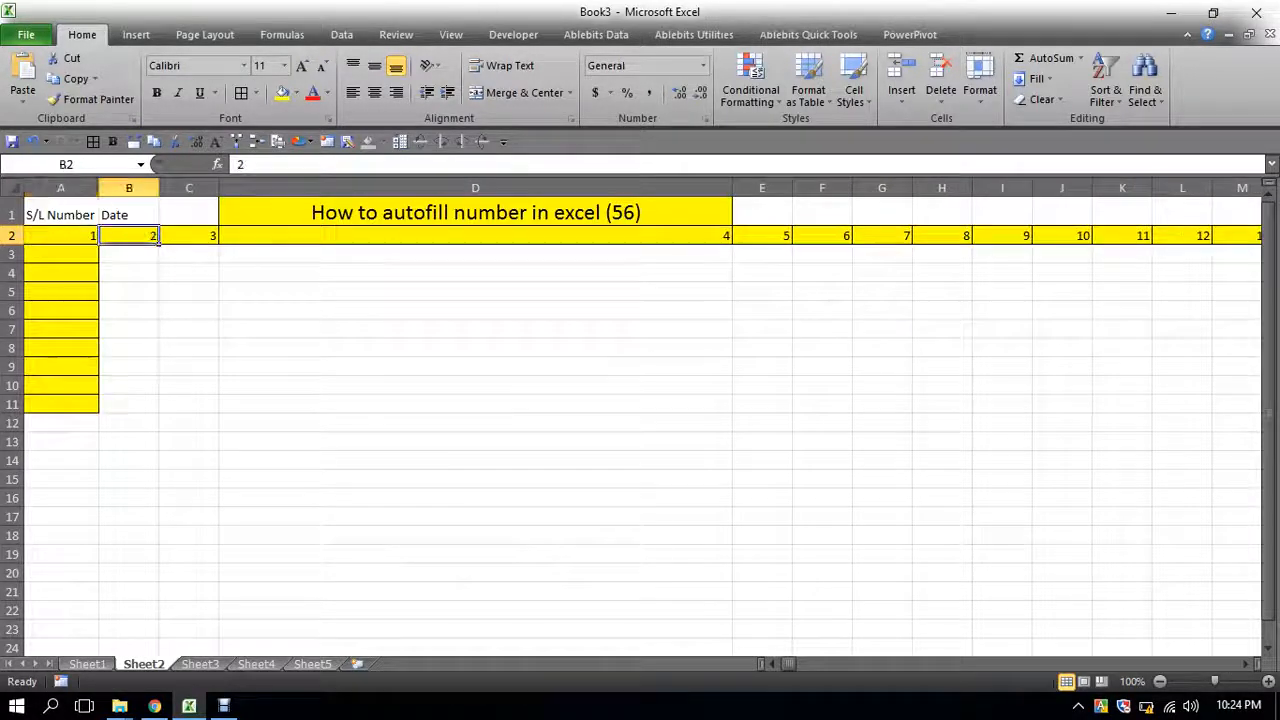
- Undo the row 2 series and fill a linear series down column A from A2 with step value 1 and stop value 100
key(ctrl+z)
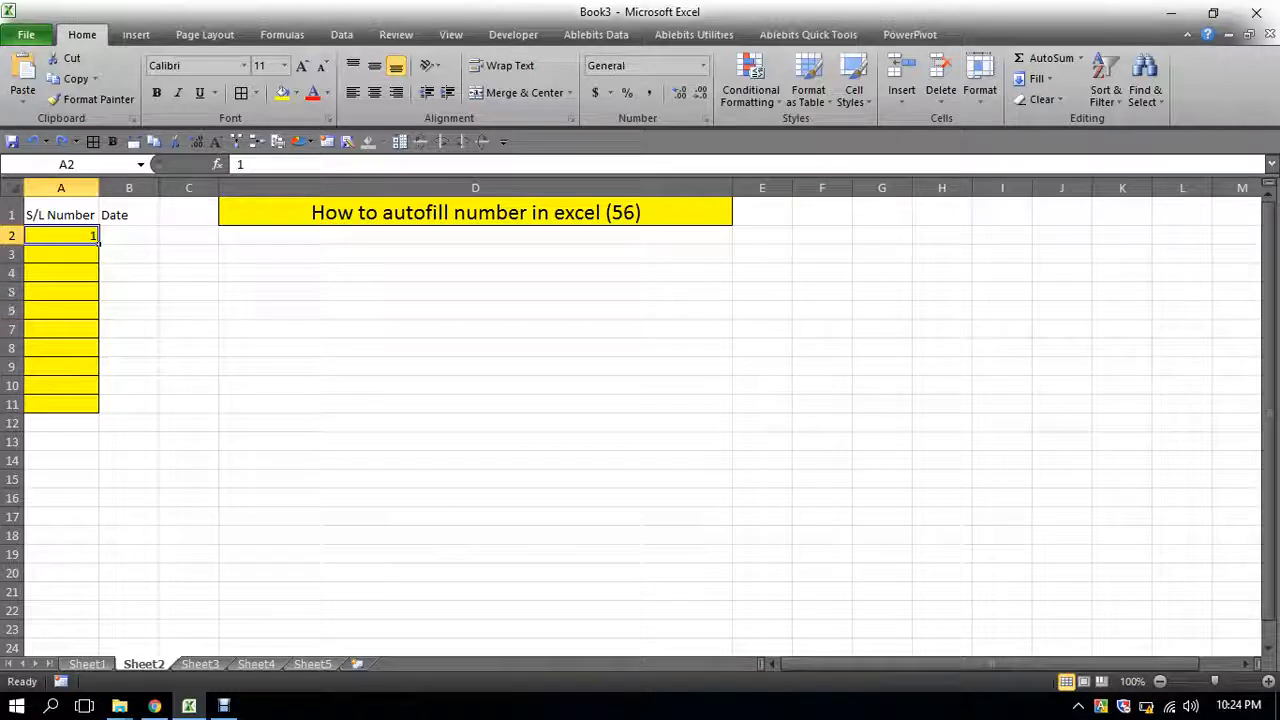
click(1037, 78)
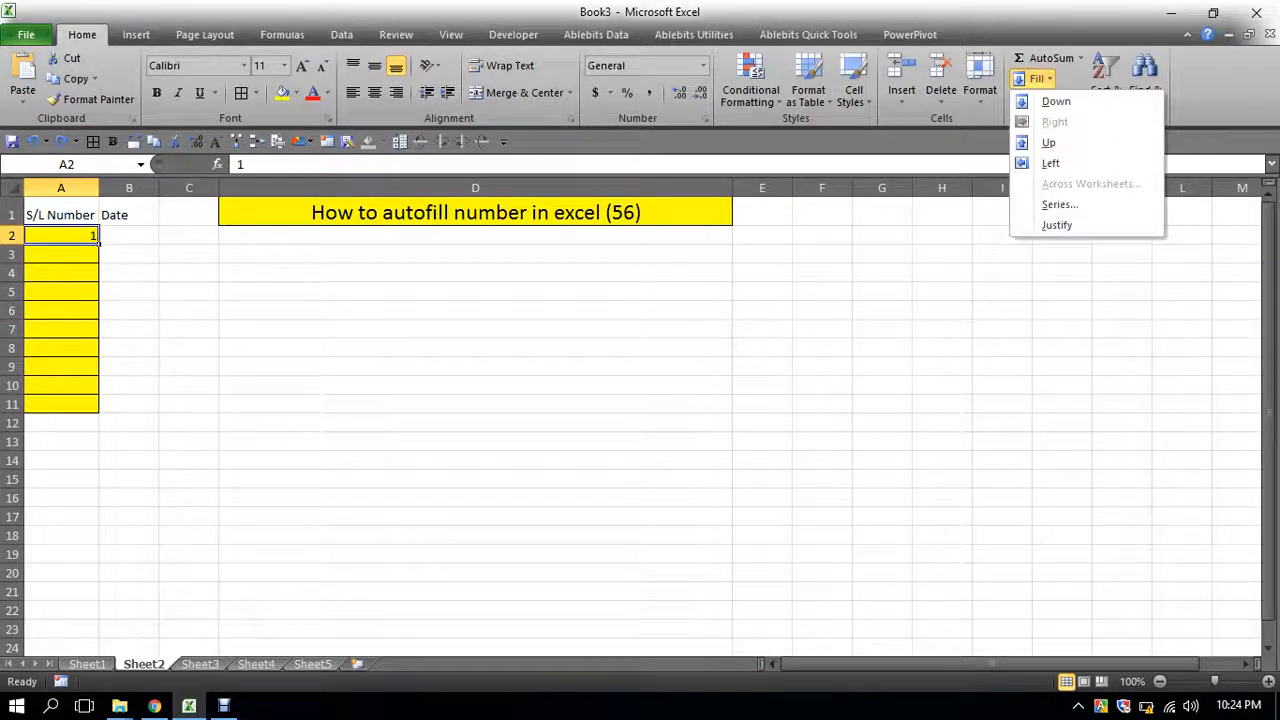
click(1060, 205)
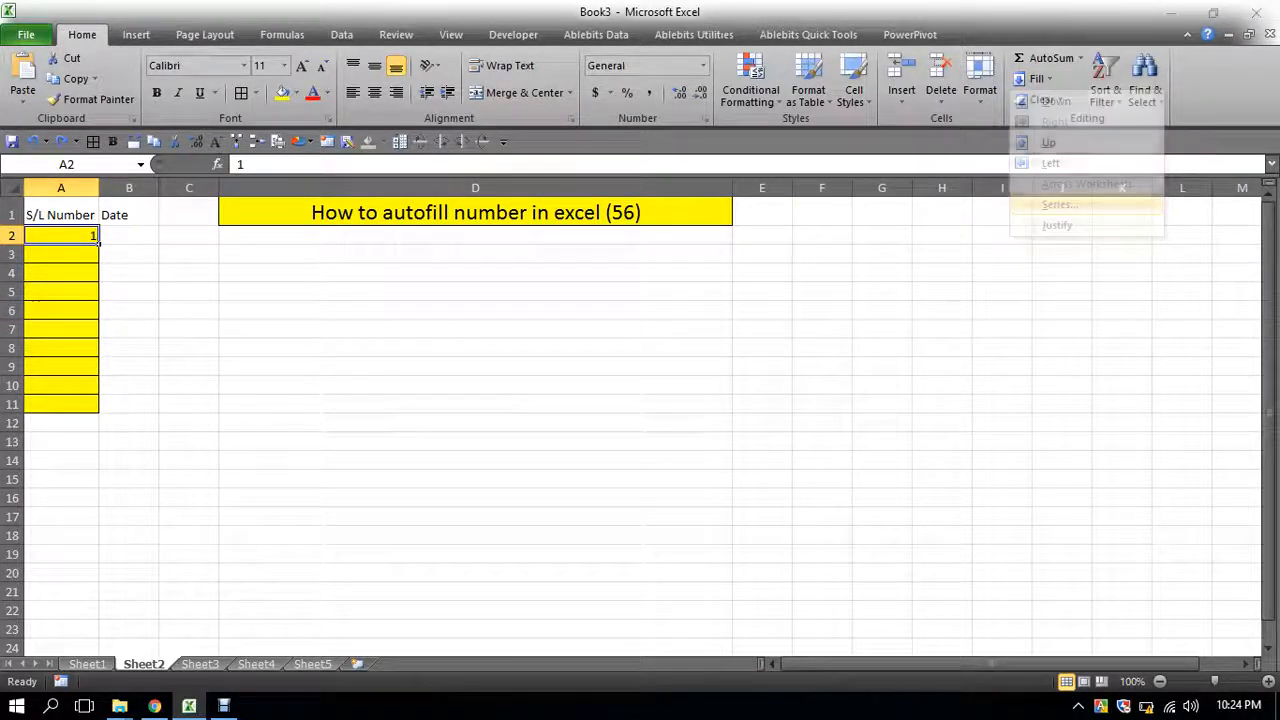
click(840, 283)
click(1020, 372)
text(100)
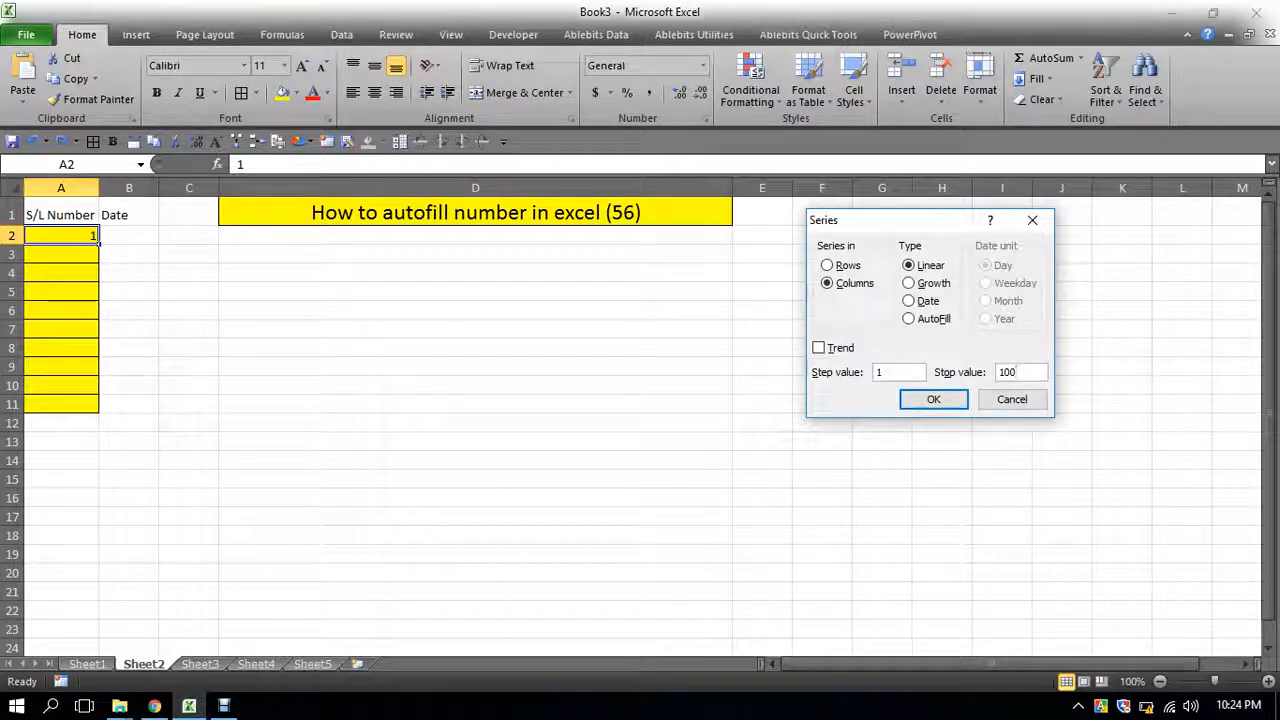
click(934, 400)
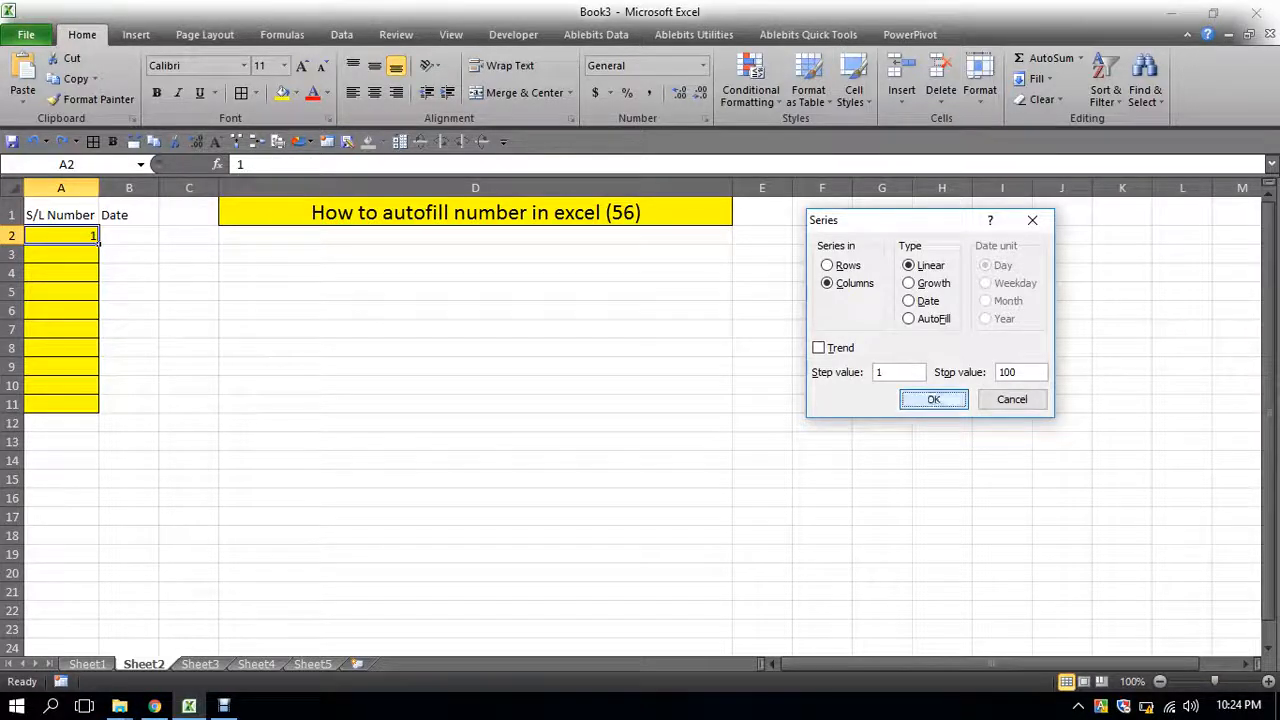
- Scroll through the column A series to inspect its last cell
scroll(640, 420, down, 20)
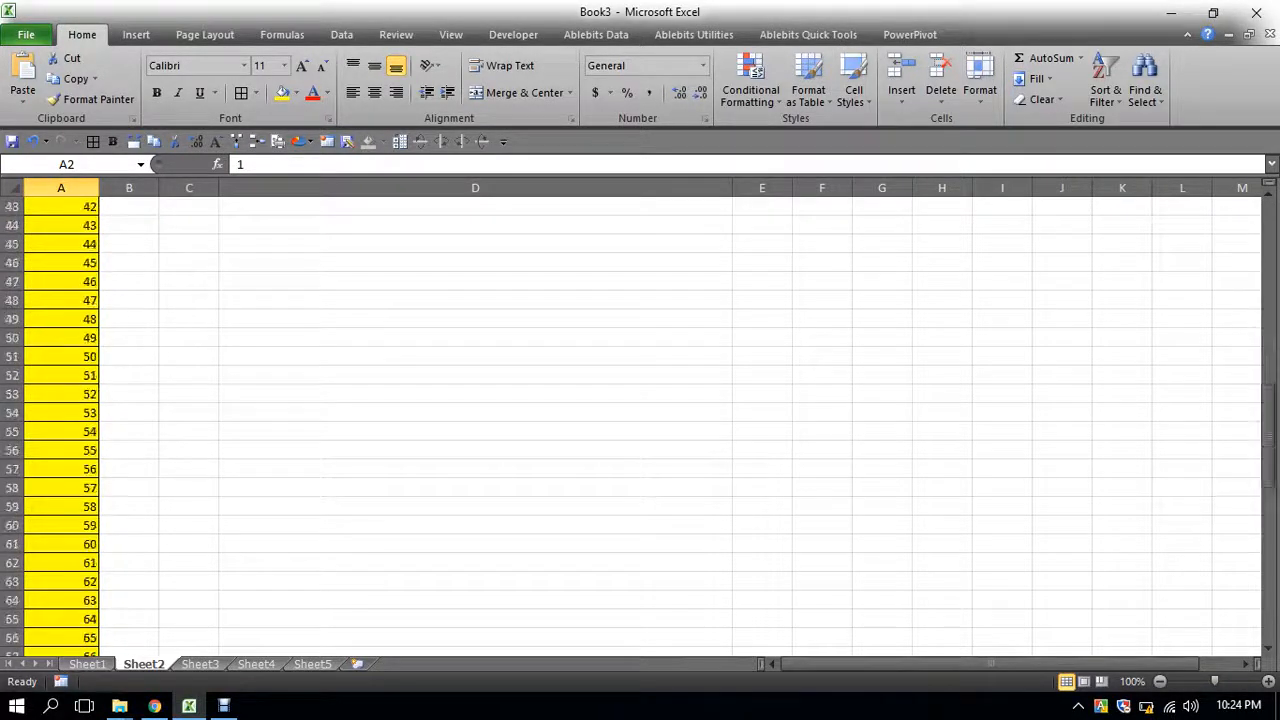
scroll(640, 420, down, 4)
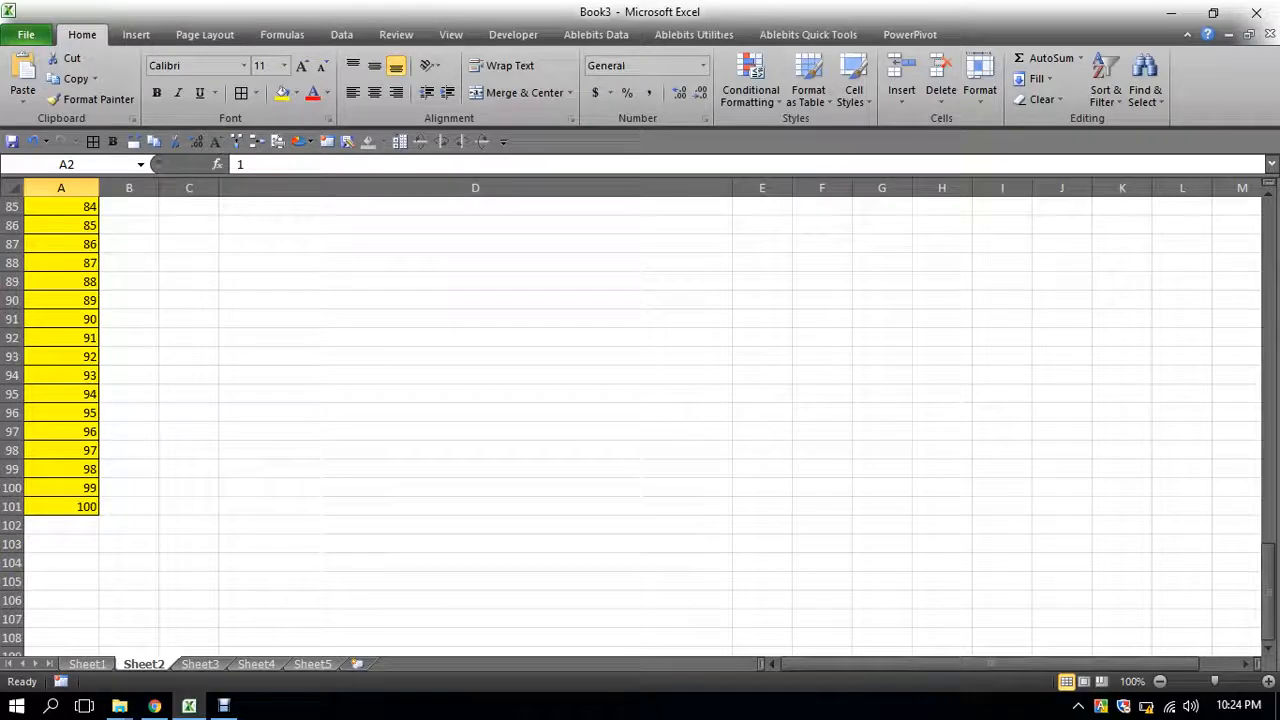
click(61, 506)
scroll(640, 420, up, 20)
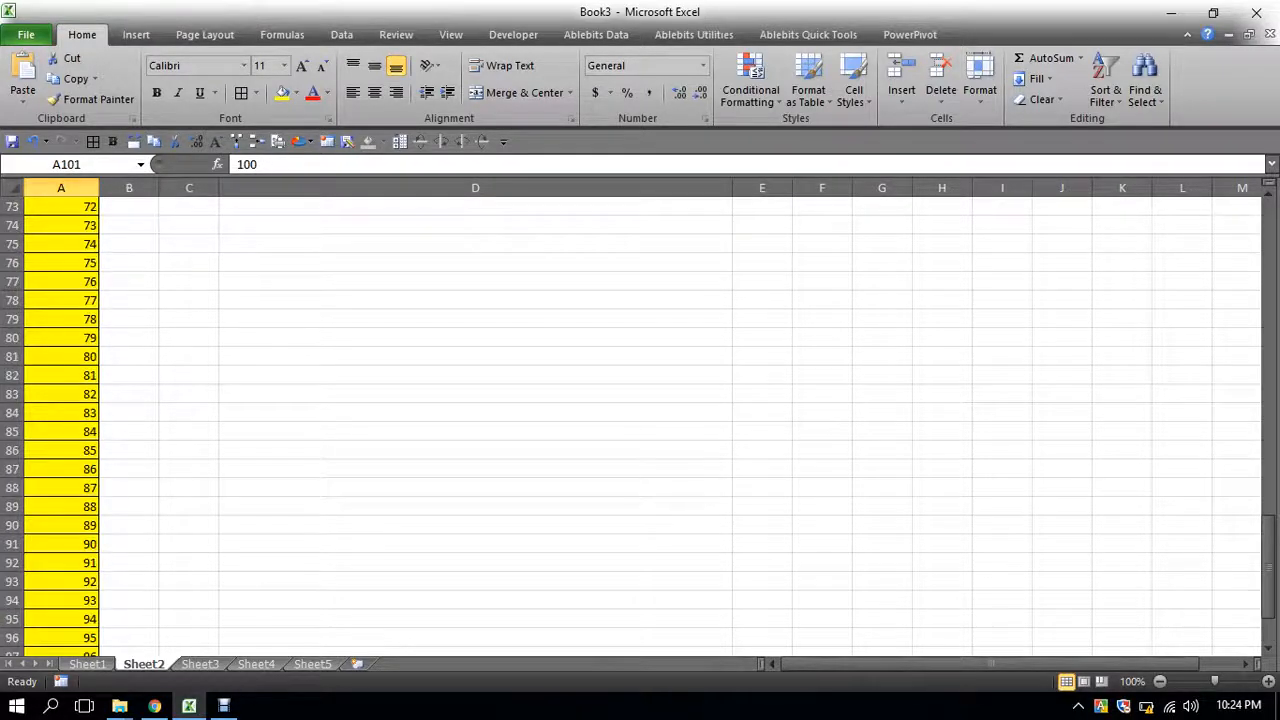
scroll(640, 420, up, 6)
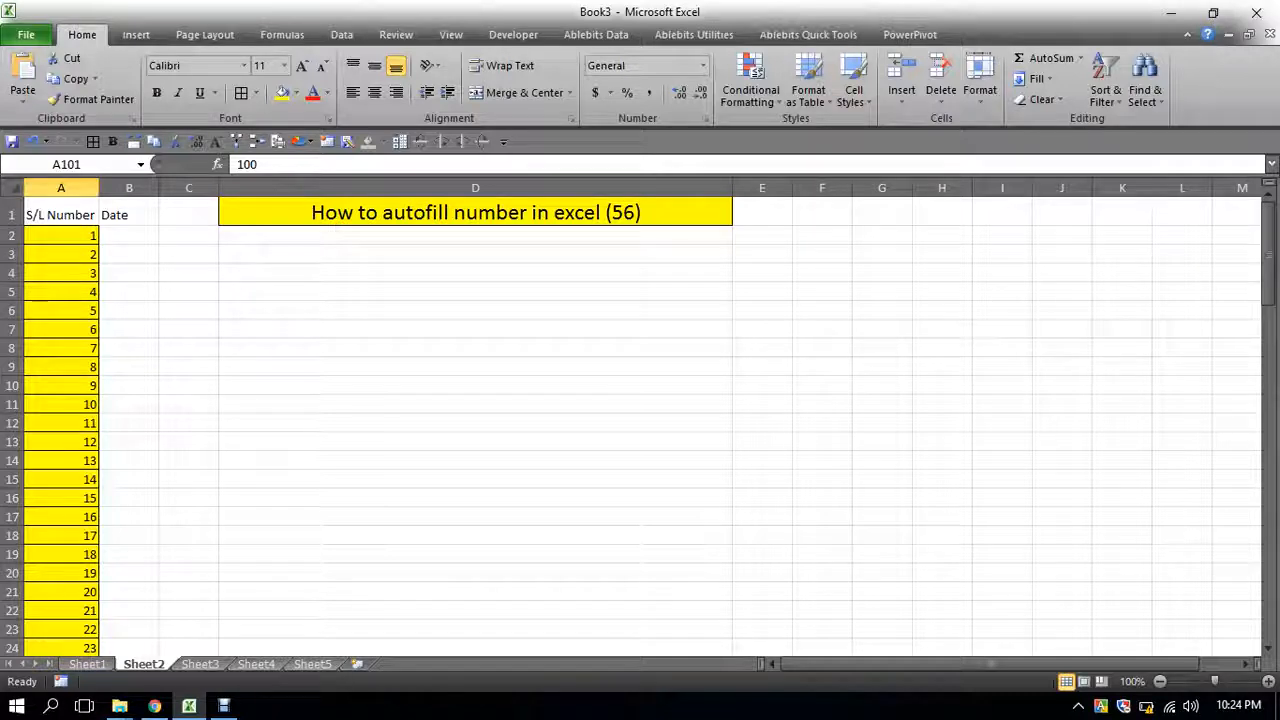
- Enter the date 03/03/2017 in cell B2
click(129, 235)
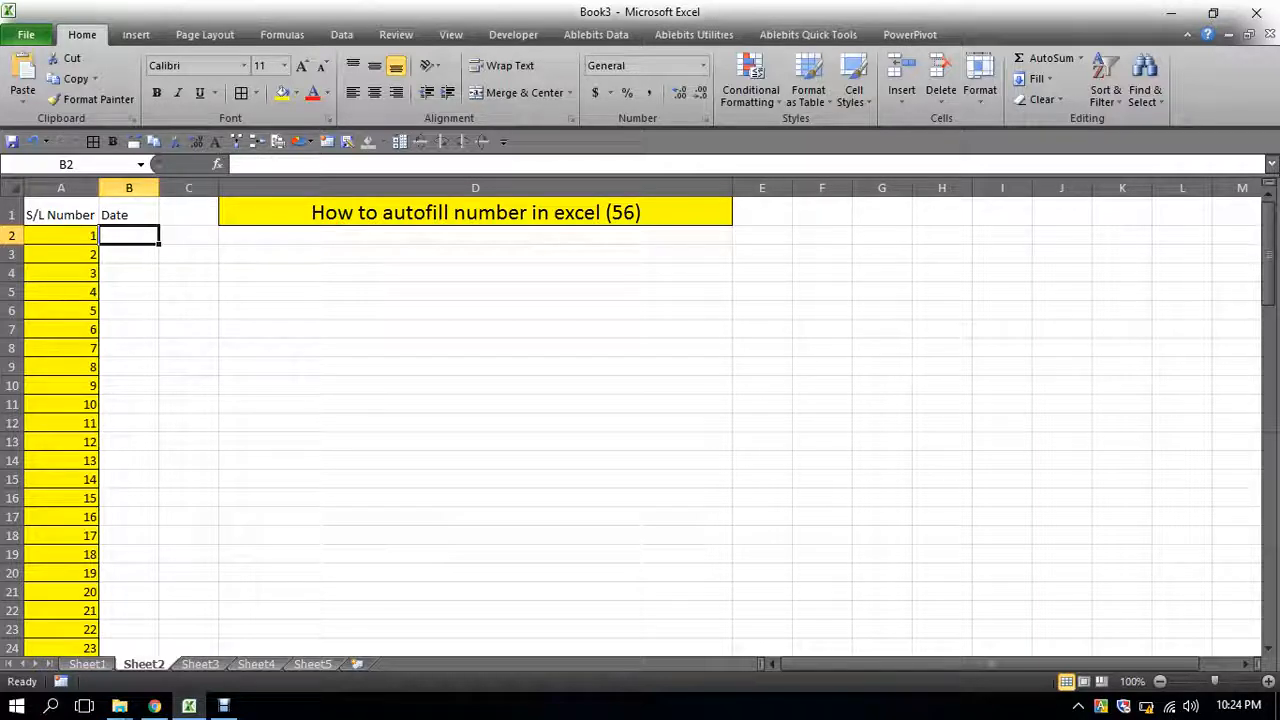
text(03/)
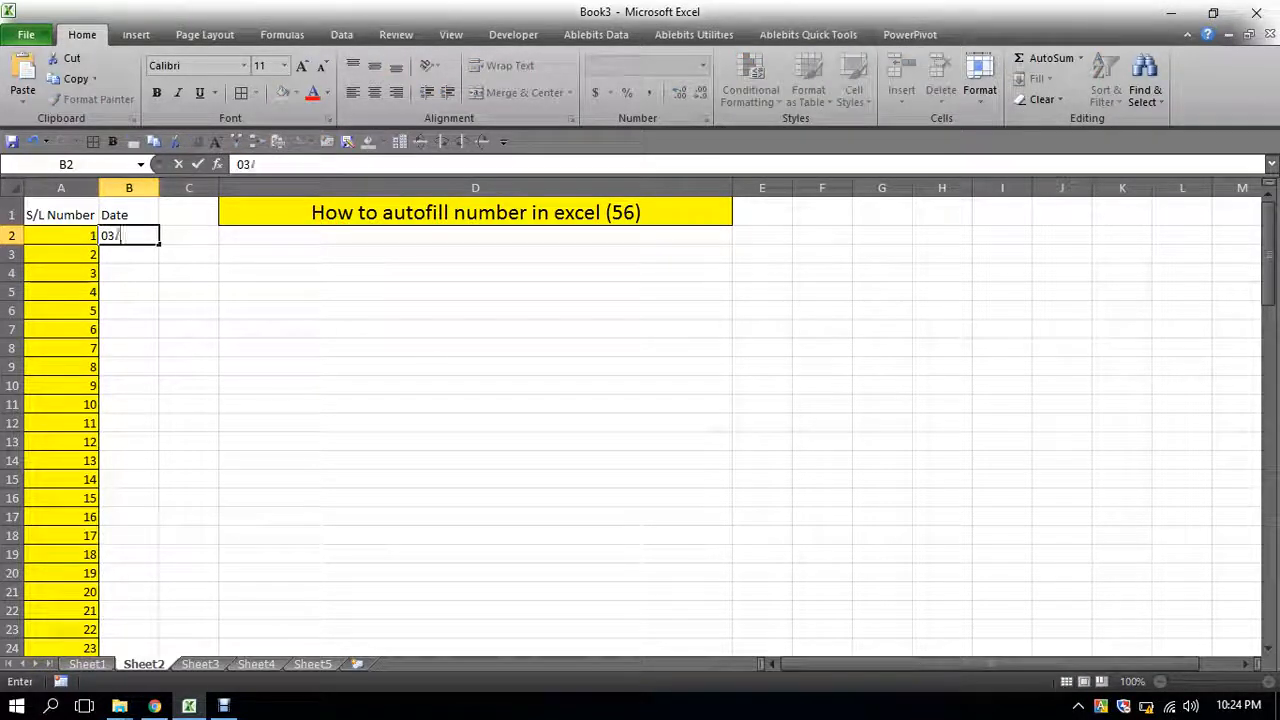
text(03)
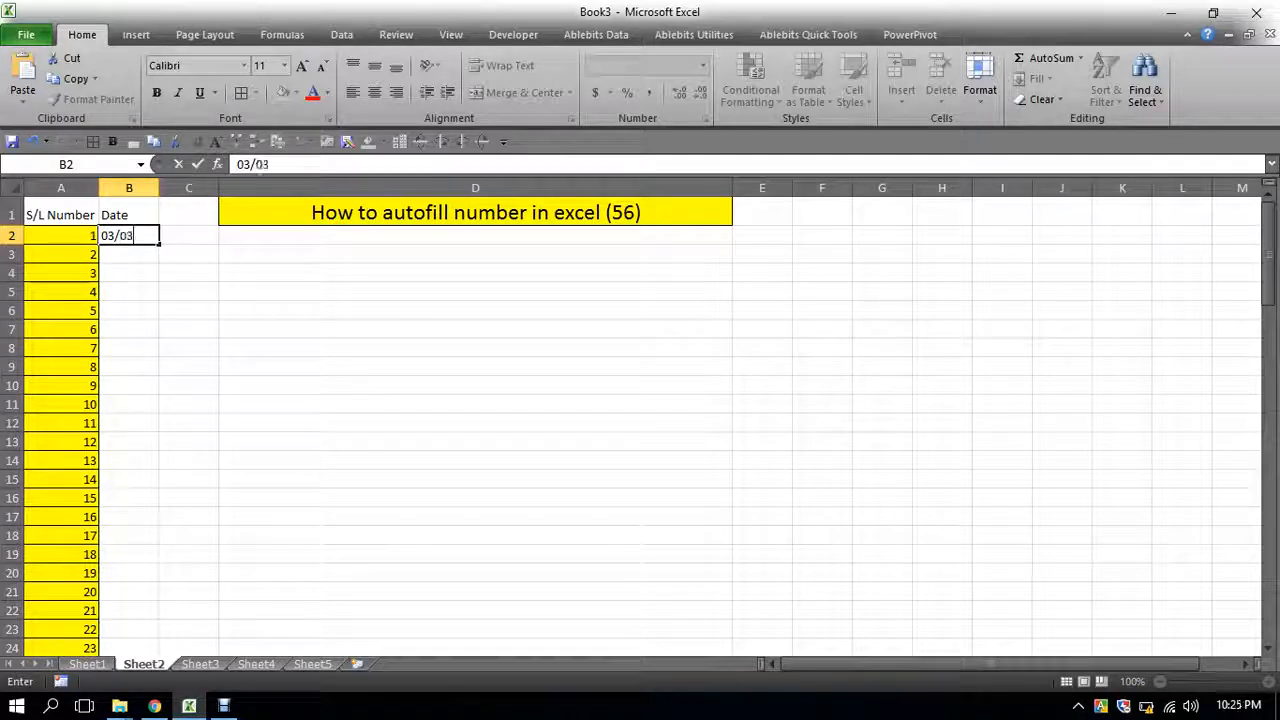
text(/2017)
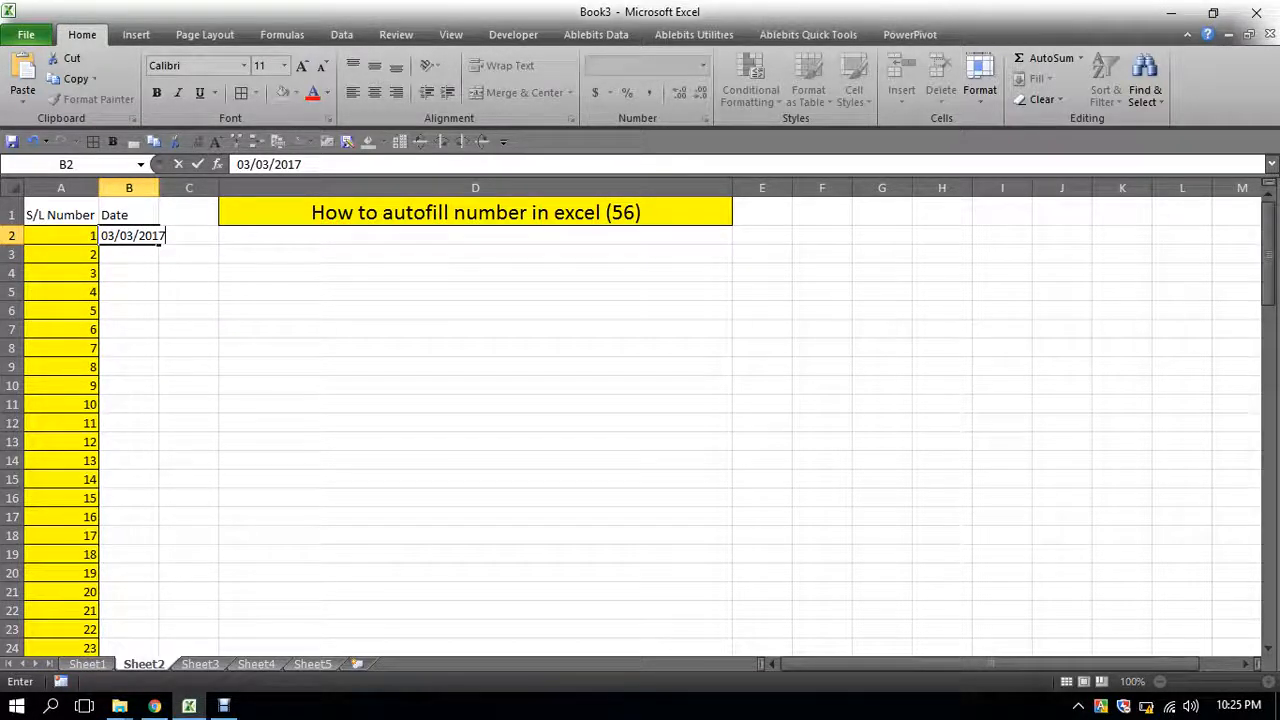
click(475, 385)
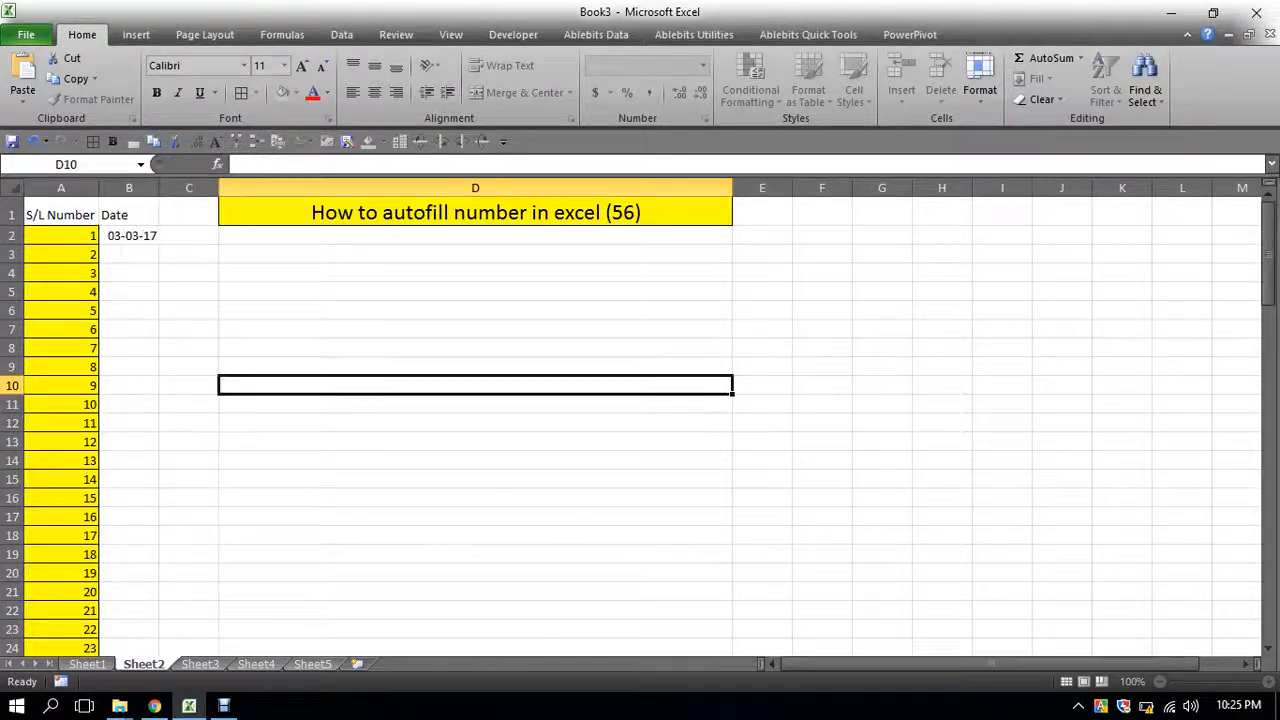
double_click(159, 188)
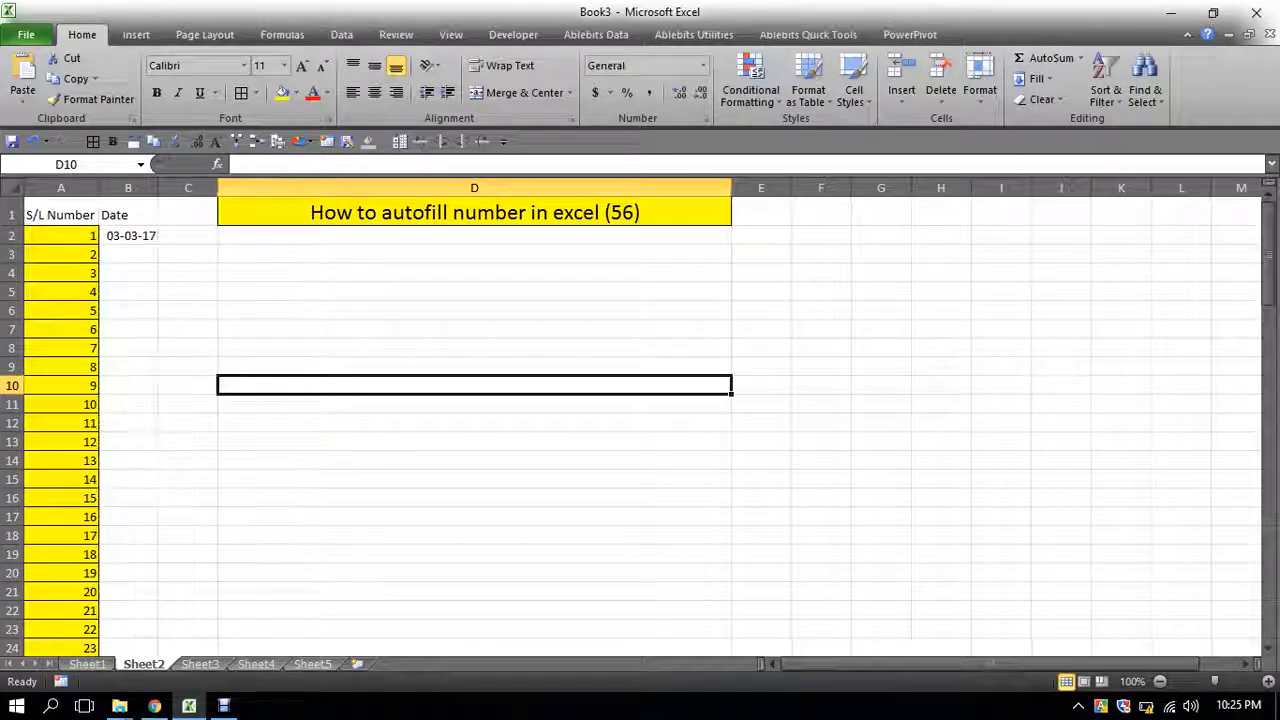
click(475, 348)
- Fill a daily date series down column B from B2 with stop value 05march2017, then undo it
click(128, 236)
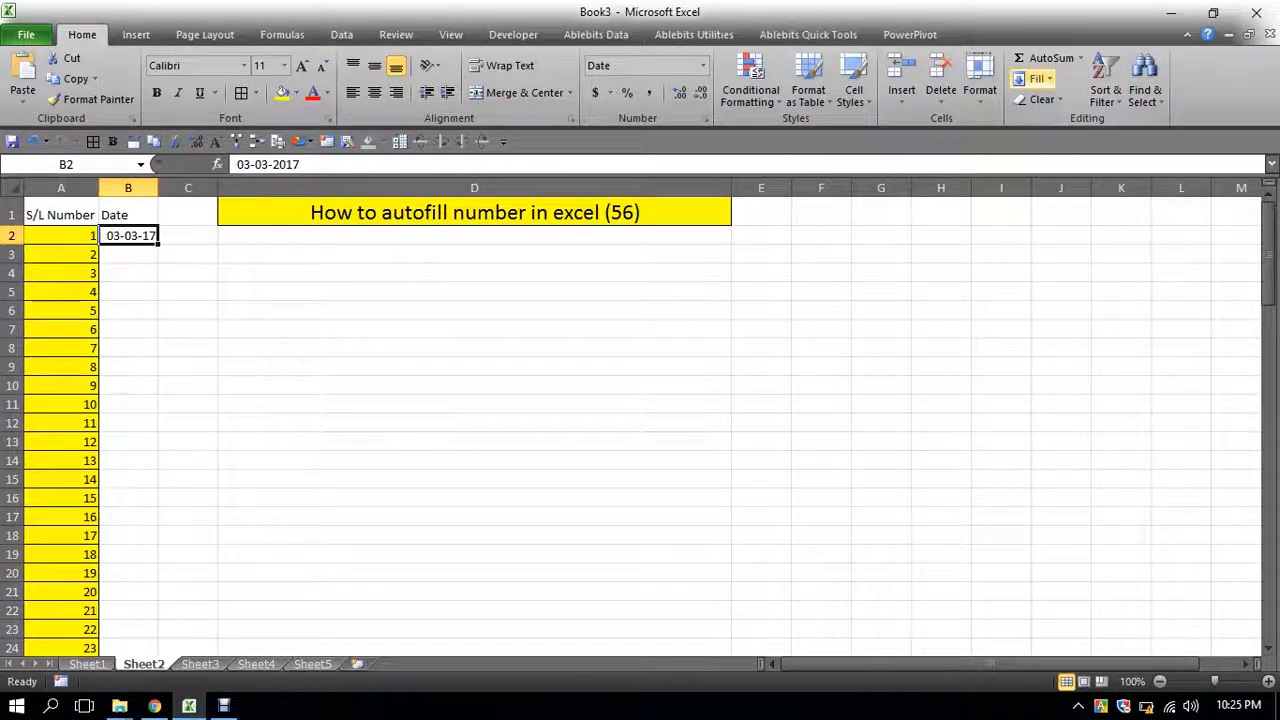
click(1036, 78)
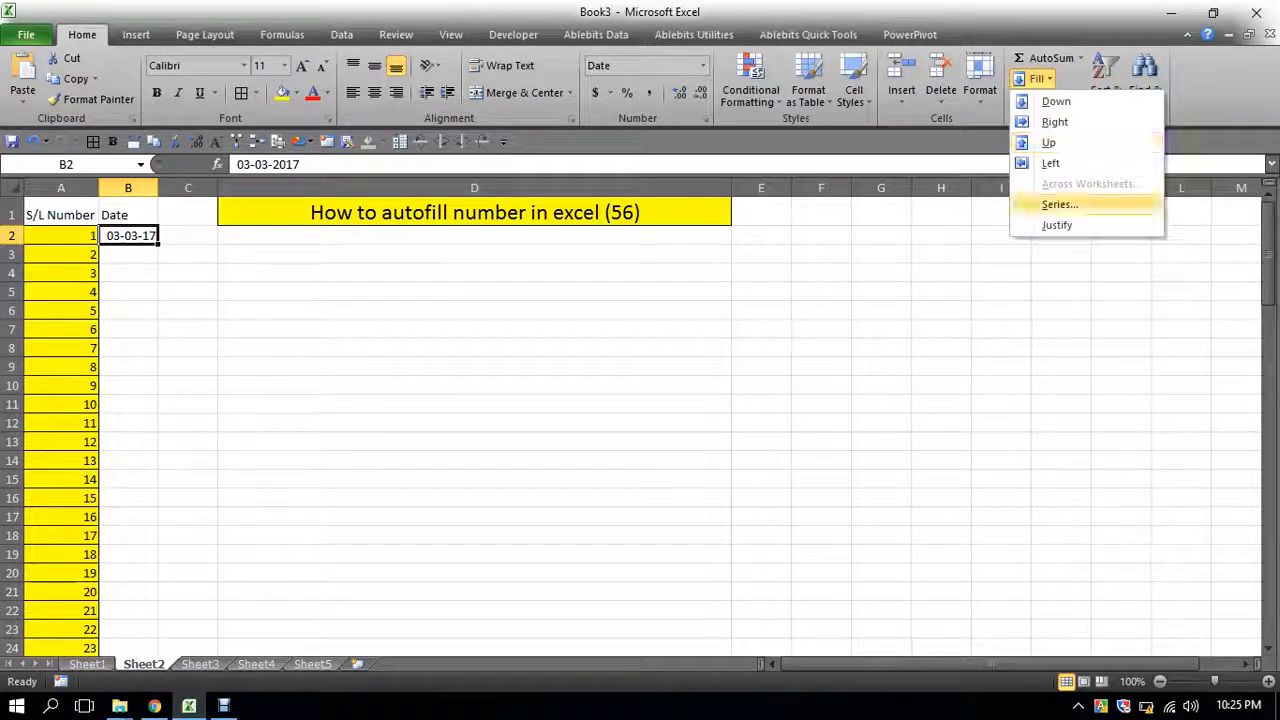
click(1059, 204)
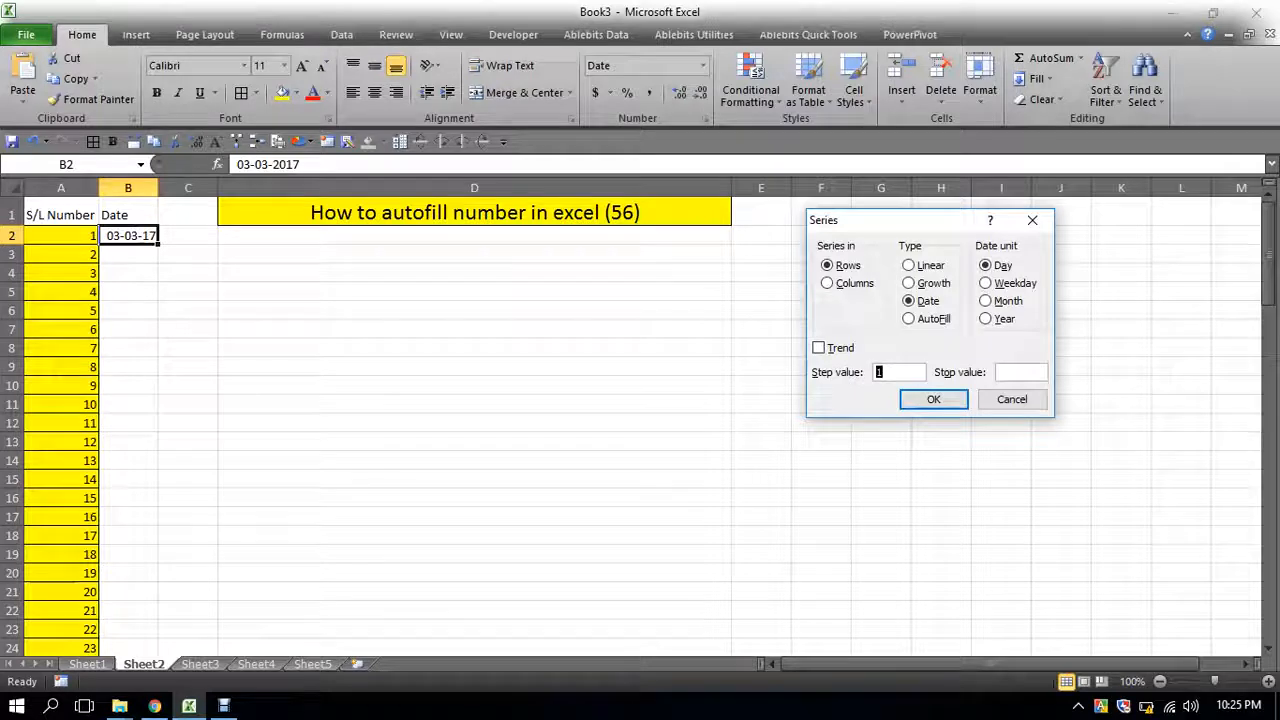
click(1020, 372)
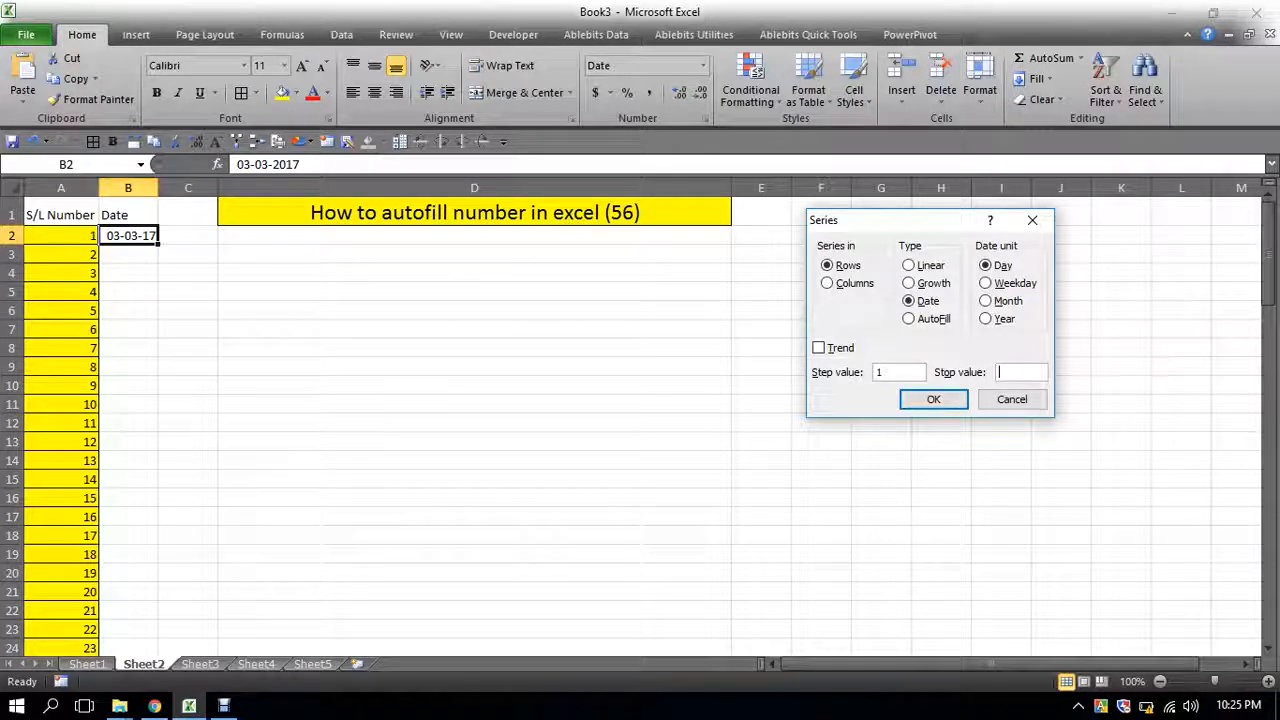
text(05ma)
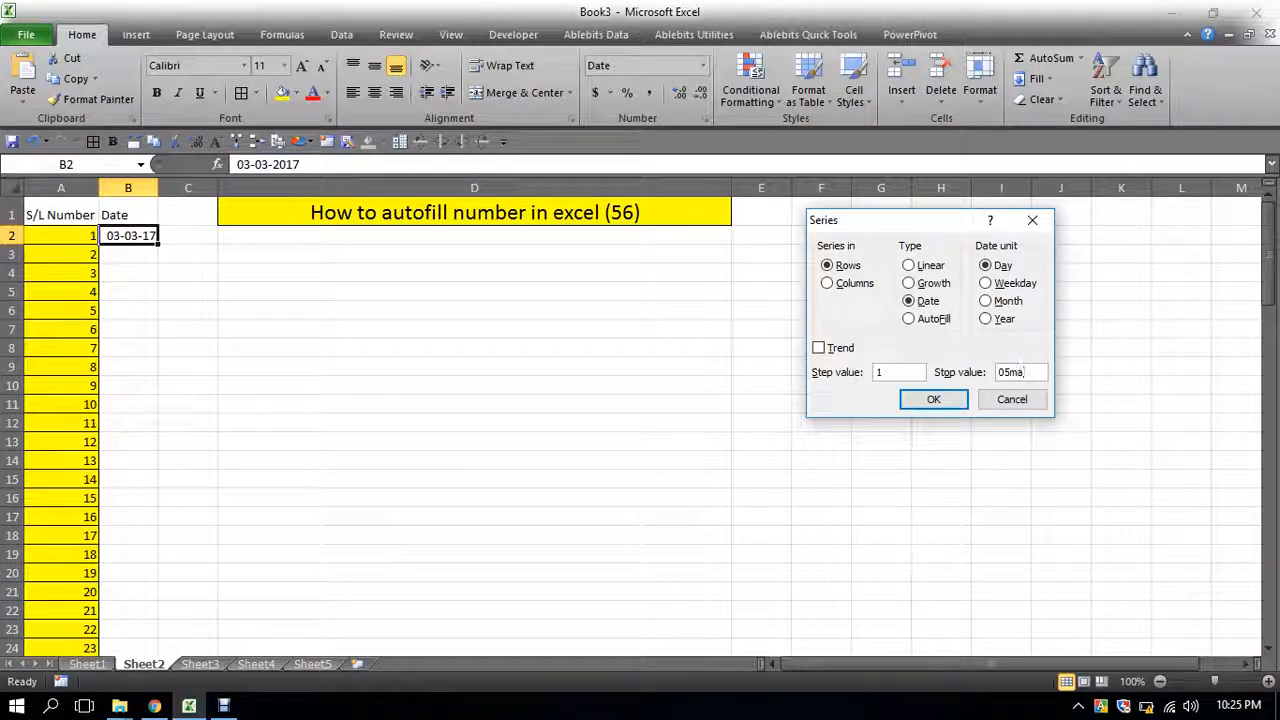
text(rch2)
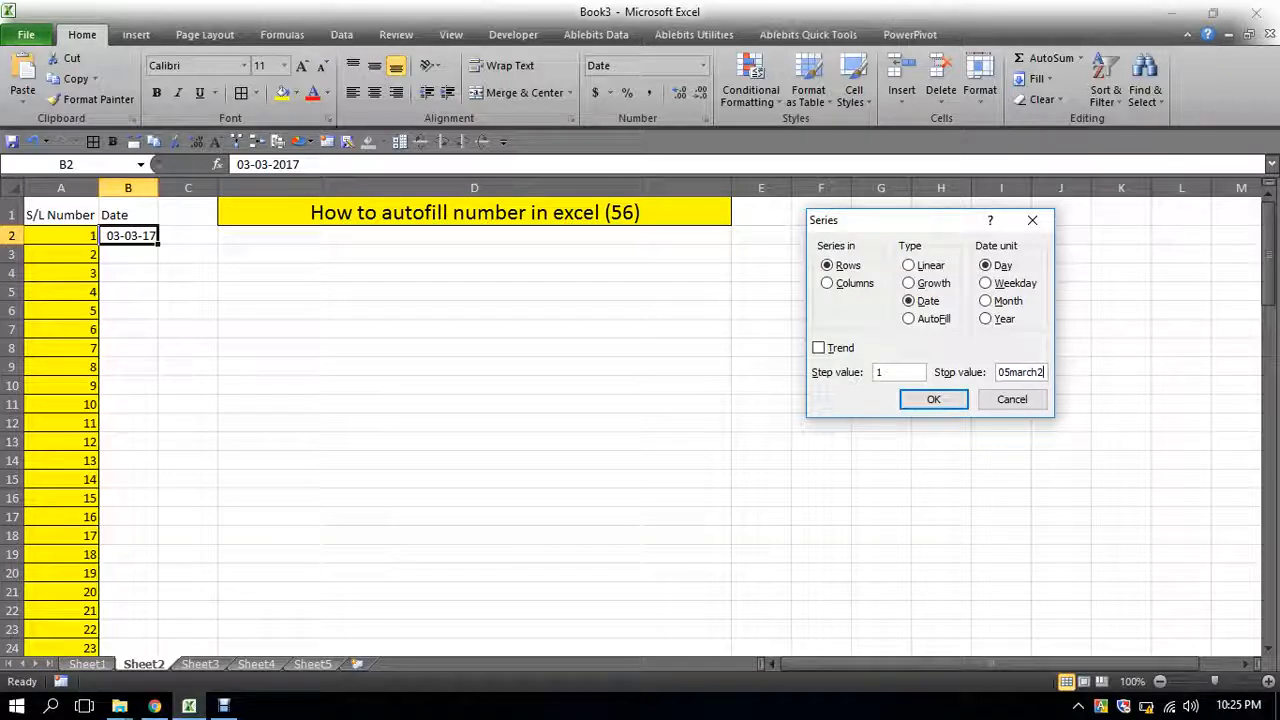
text(017)
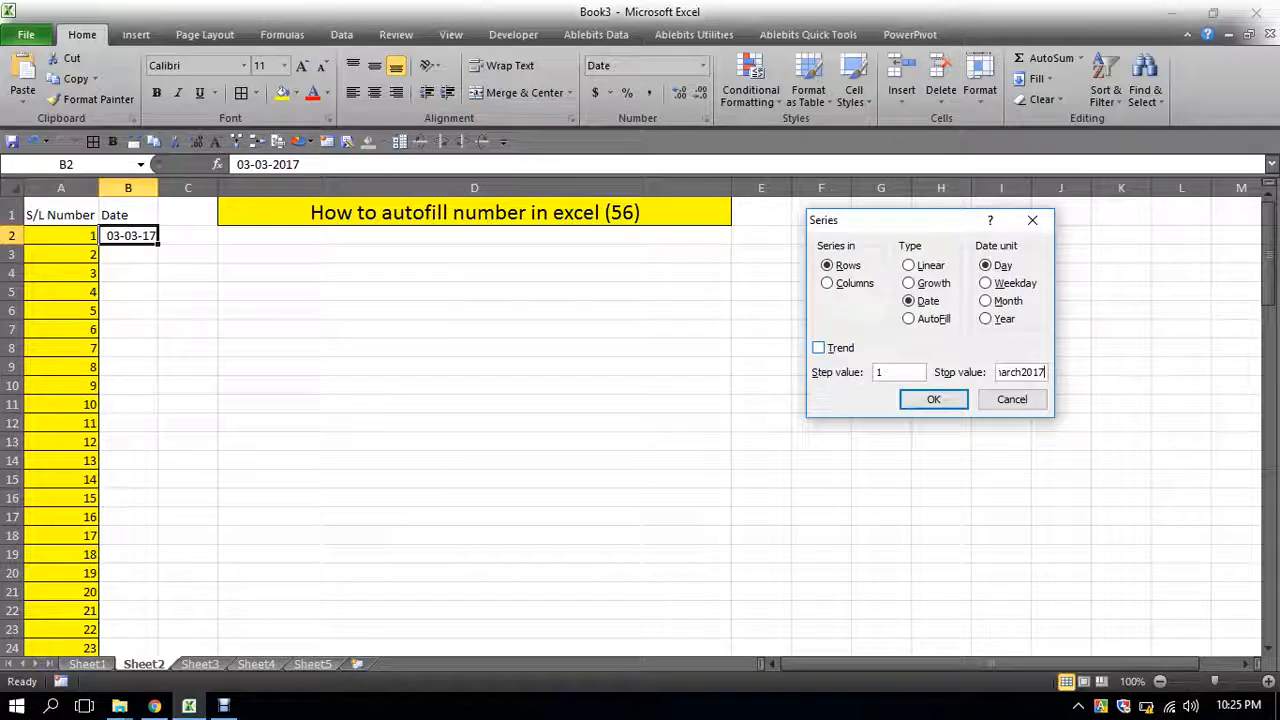
click(838, 283)
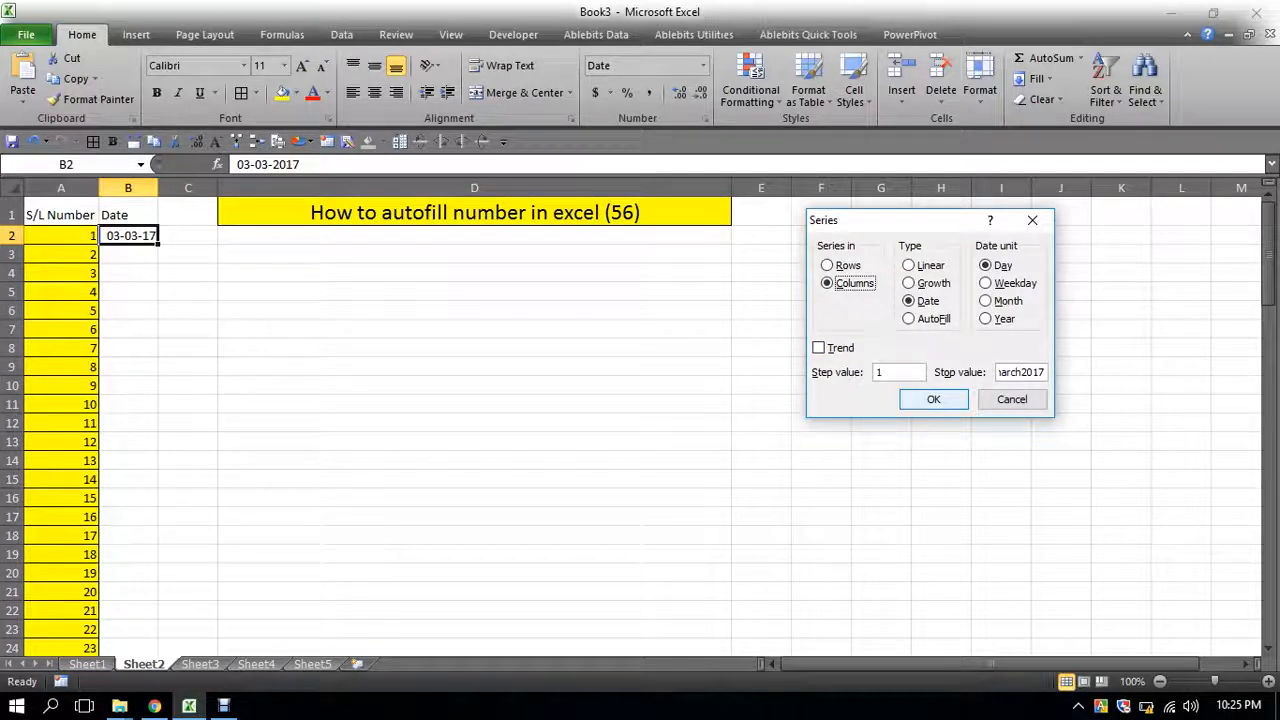
click(933, 399)
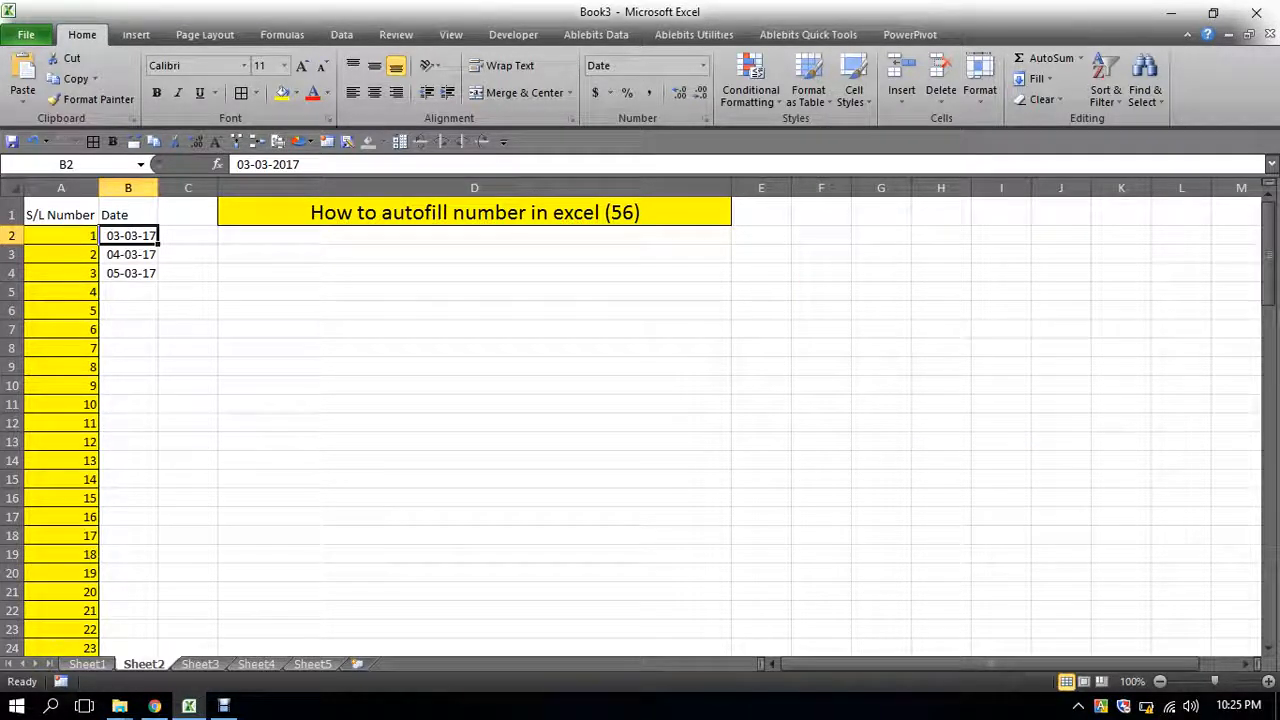
drag(128, 235, 128, 273)
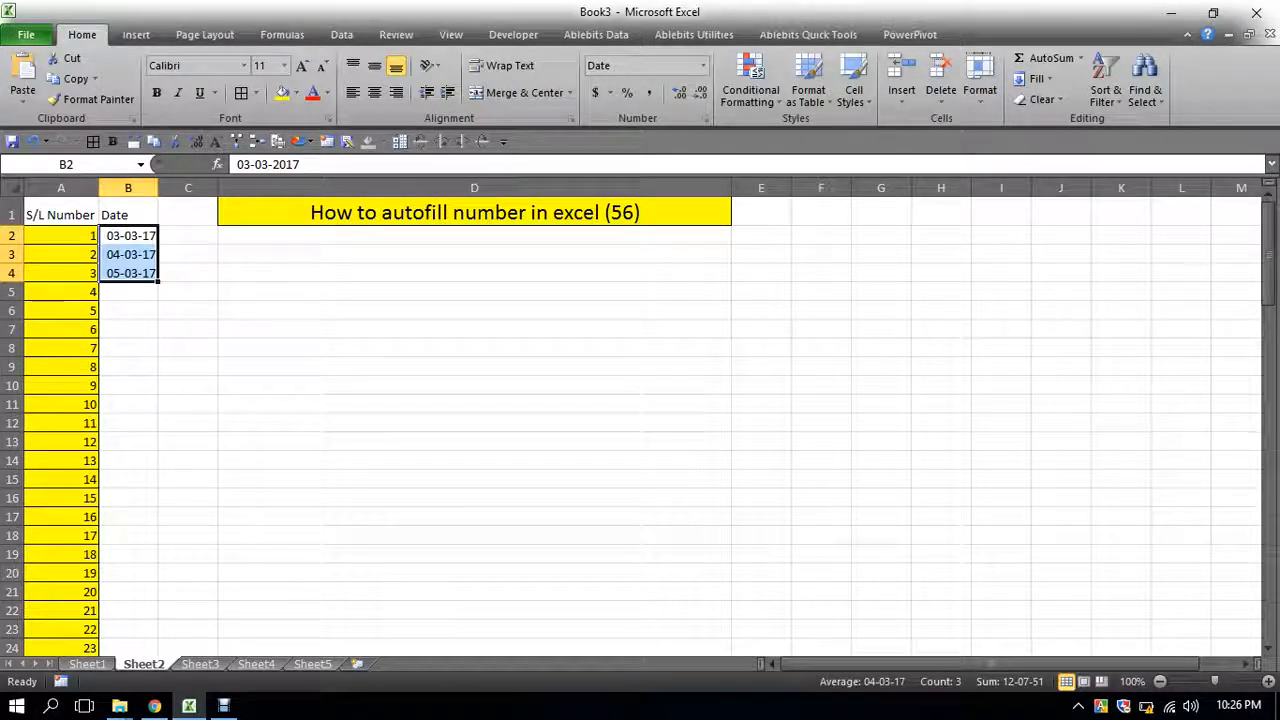
key(ctrl+z)
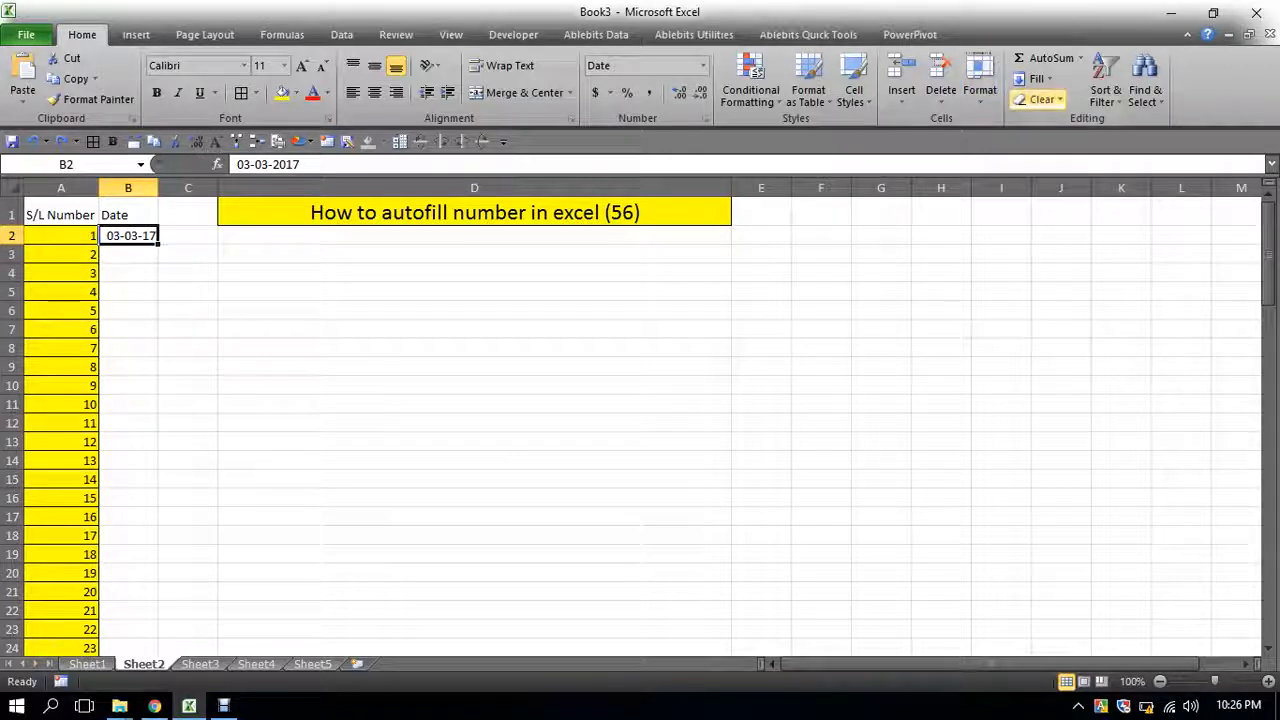
- Fill a daily date series down column B from B2 with step value 1 and stop value 01may2017
click(1036, 78)
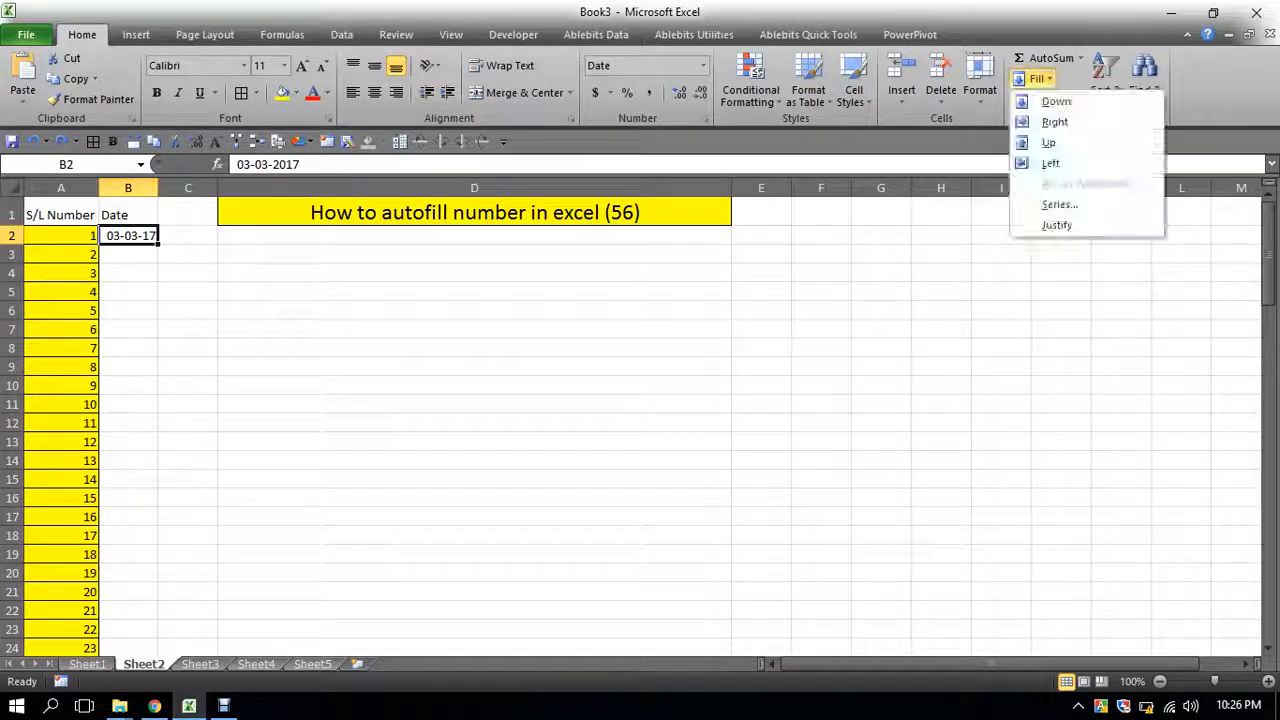
click(1059, 204)
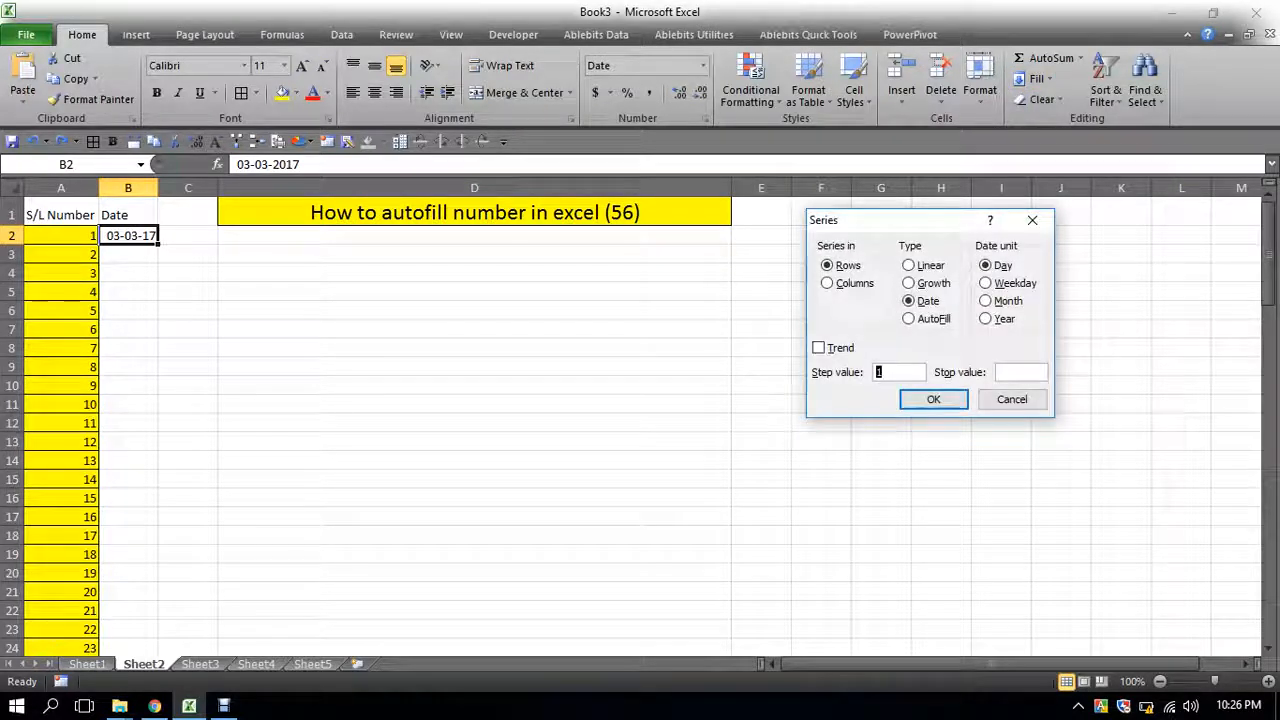
click(848, 283)
click(1021, 372)
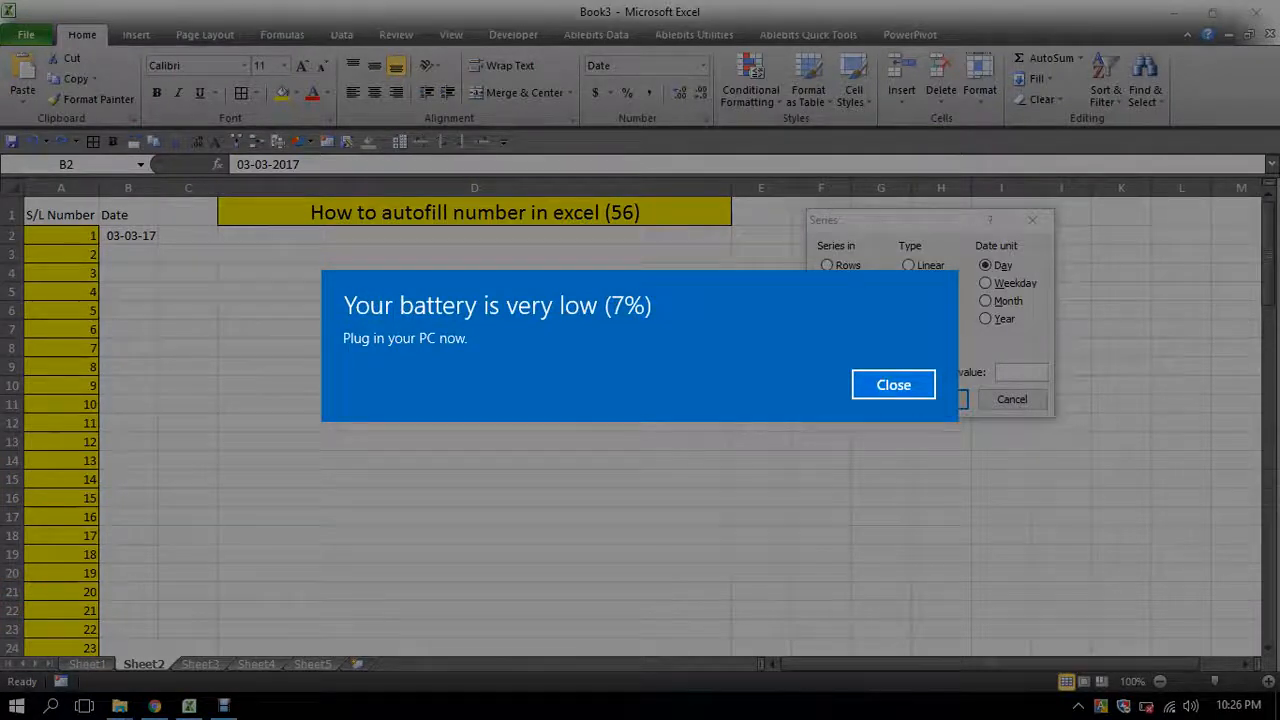
key(Return)
text(01may)
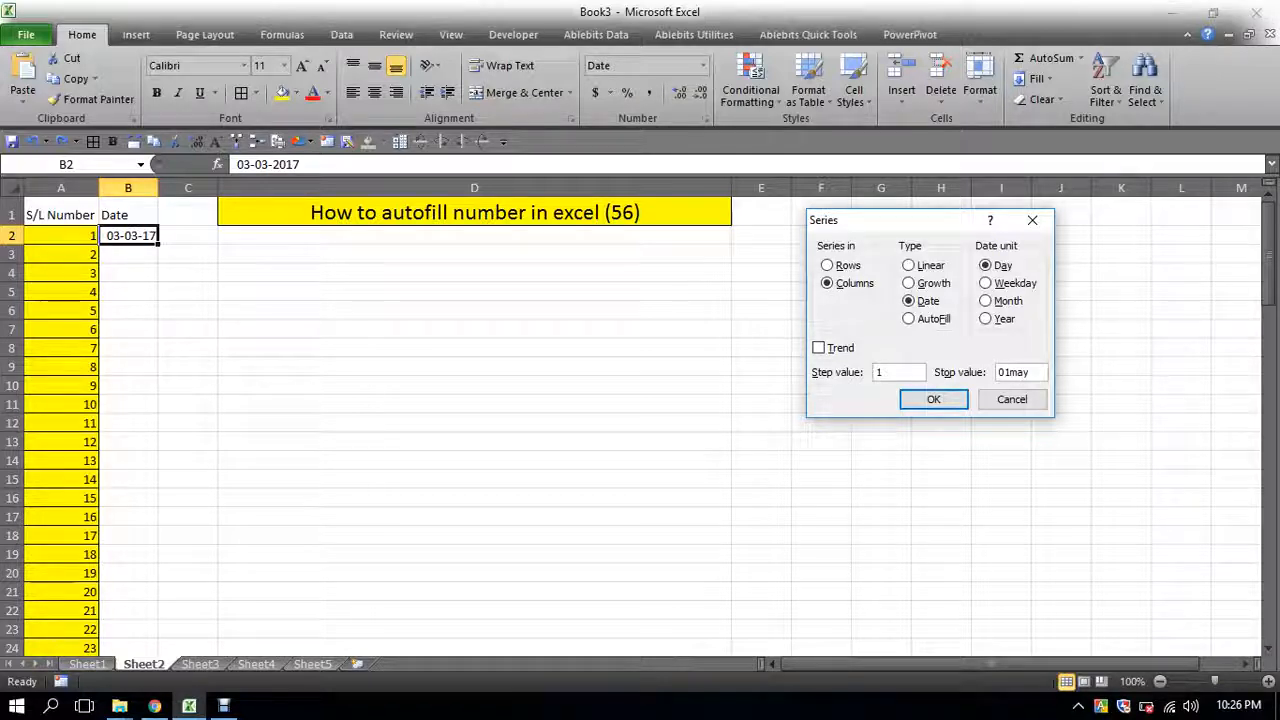
text(2017)
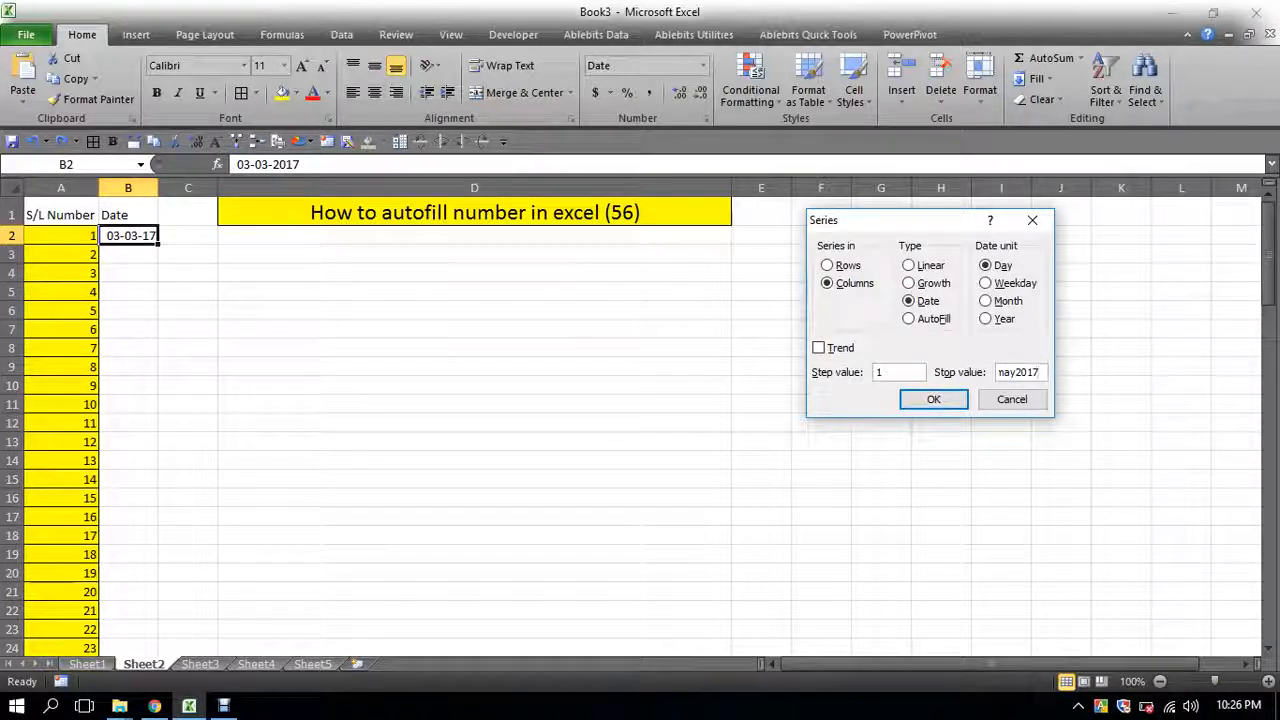
click(933, 399)
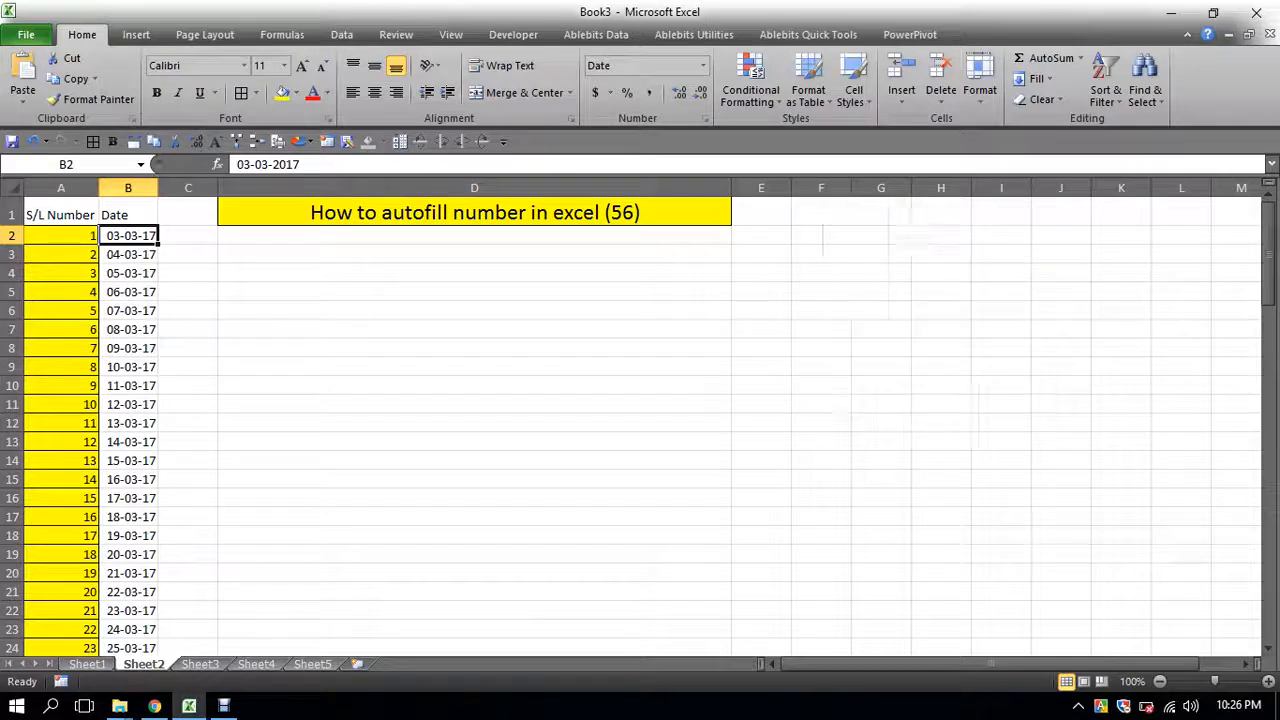
- Review the date series in column B down to its last cell and back to the top
scroll(640, 425, down, 11)
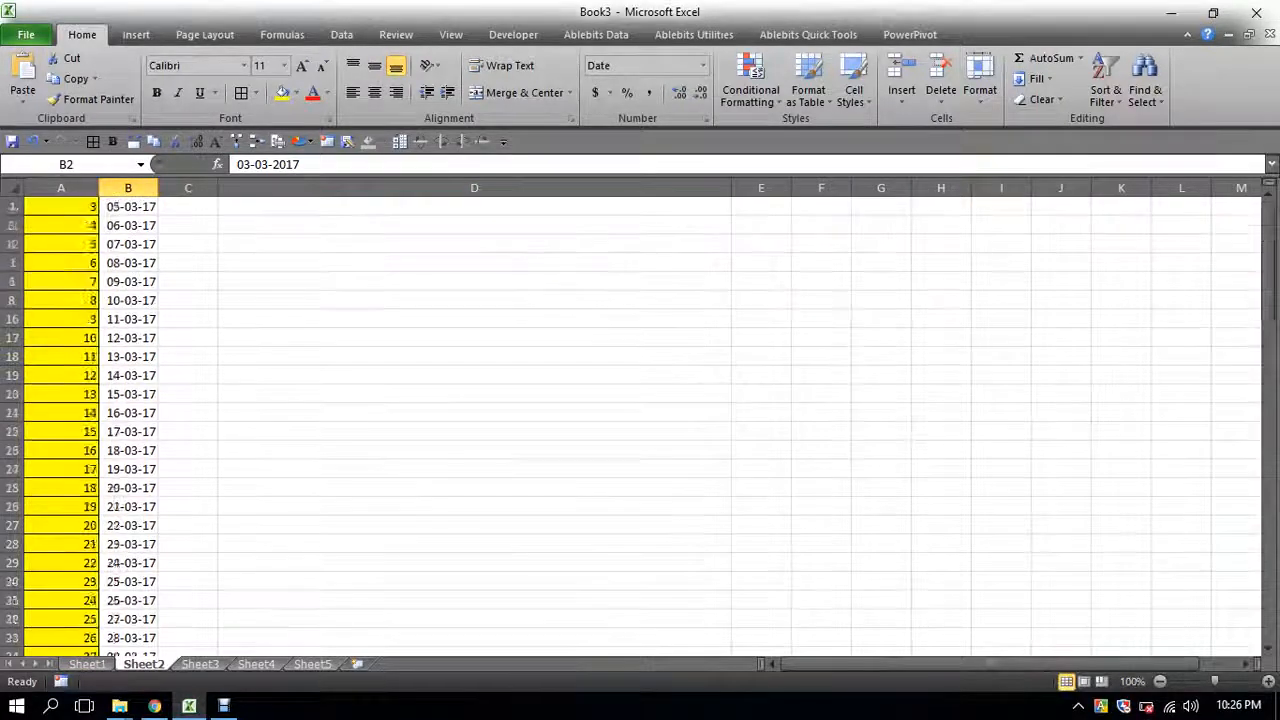
scroll(640, 425, down, 5)
click(129, 432)
scroll(640, 425, up, 16)
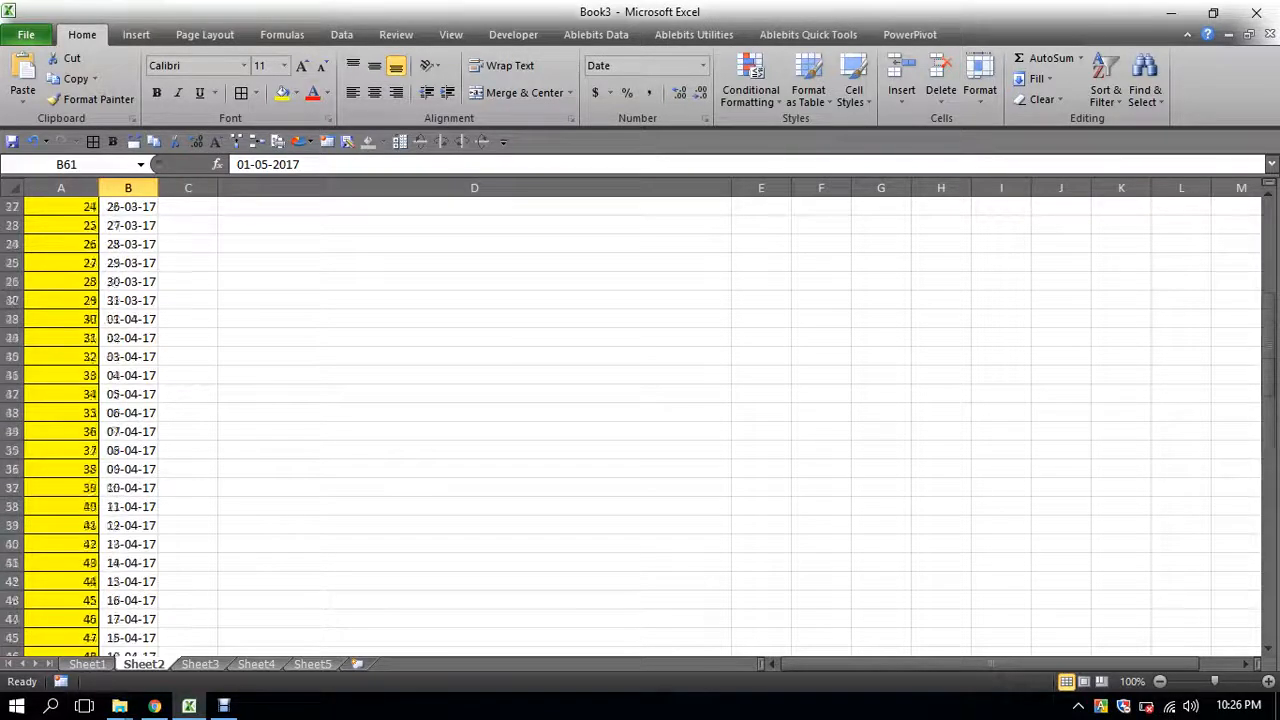
drag(128, 235, 145, 285)
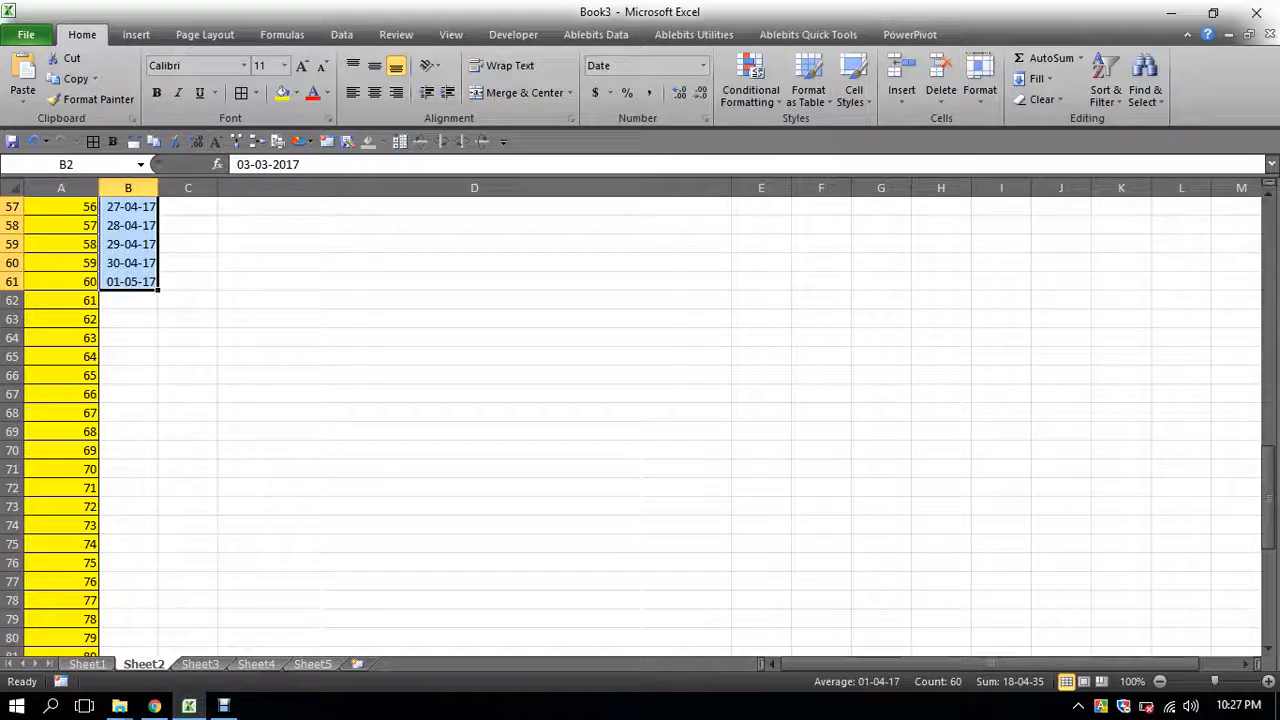
scroll(145, 400, up, 15)
scroll(640, 420, up, 4)
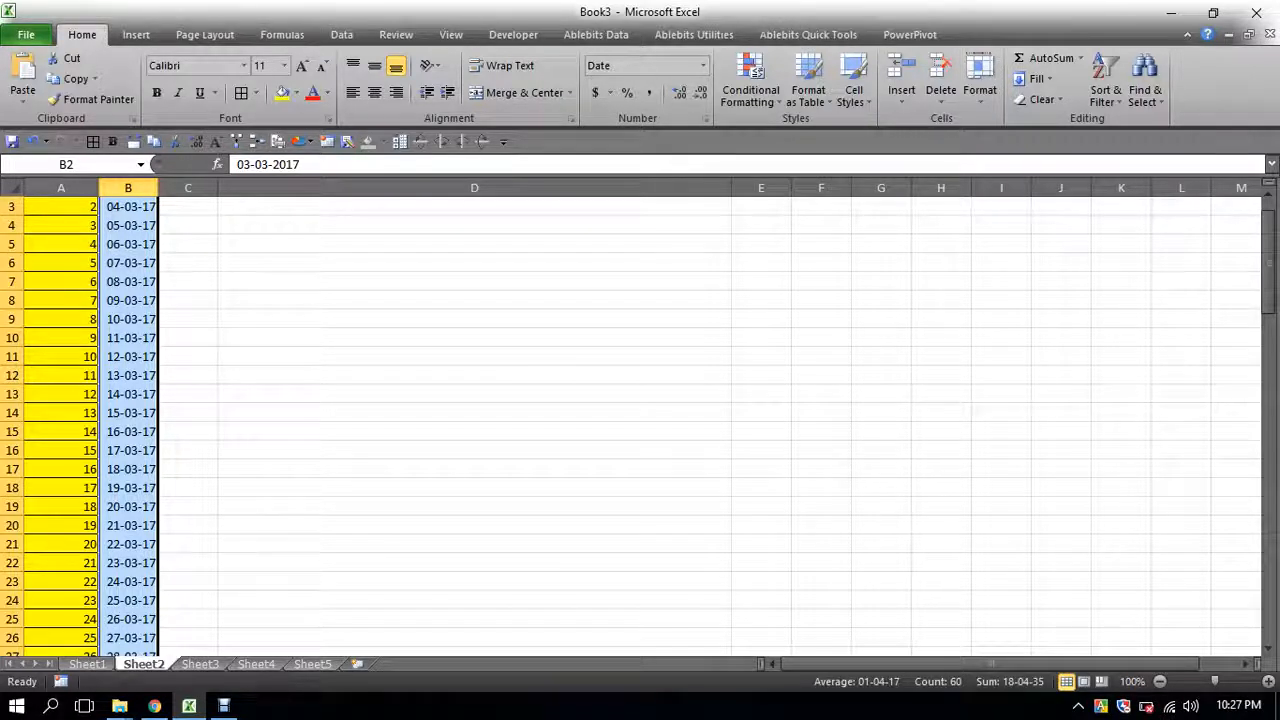
scroll(640, 420, up, 1)
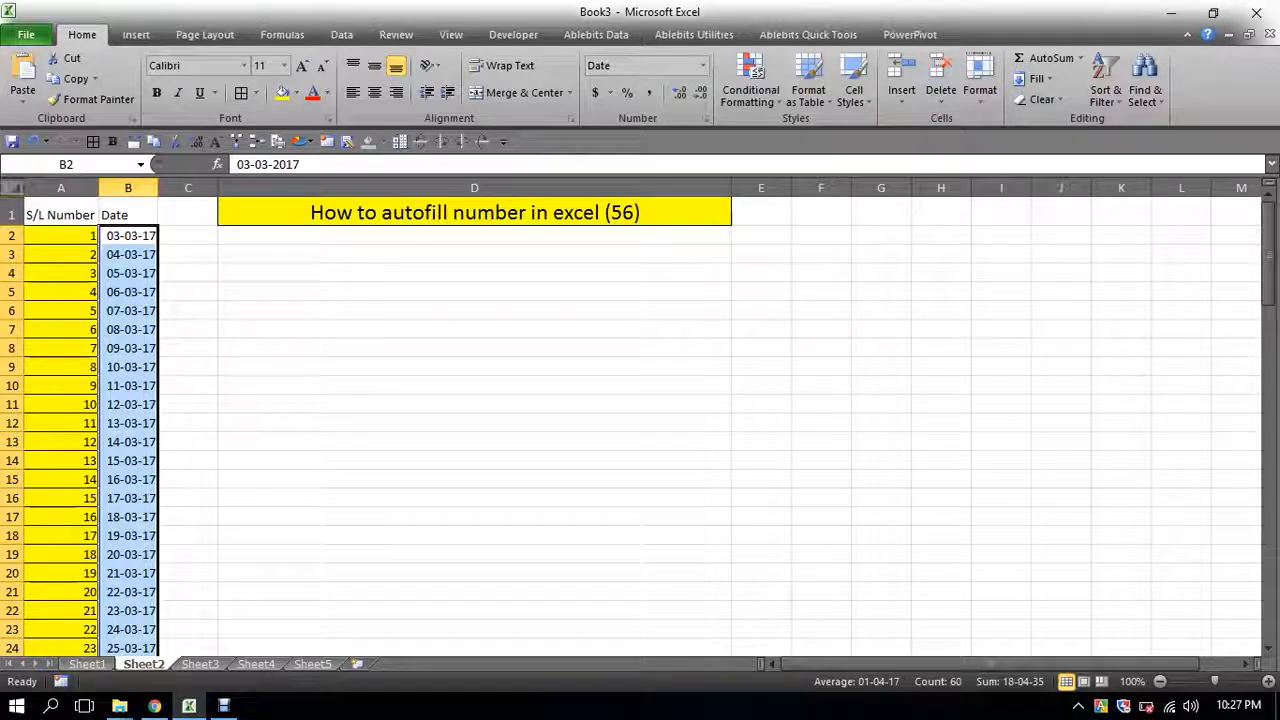
drag(61, 214, 128, 214)
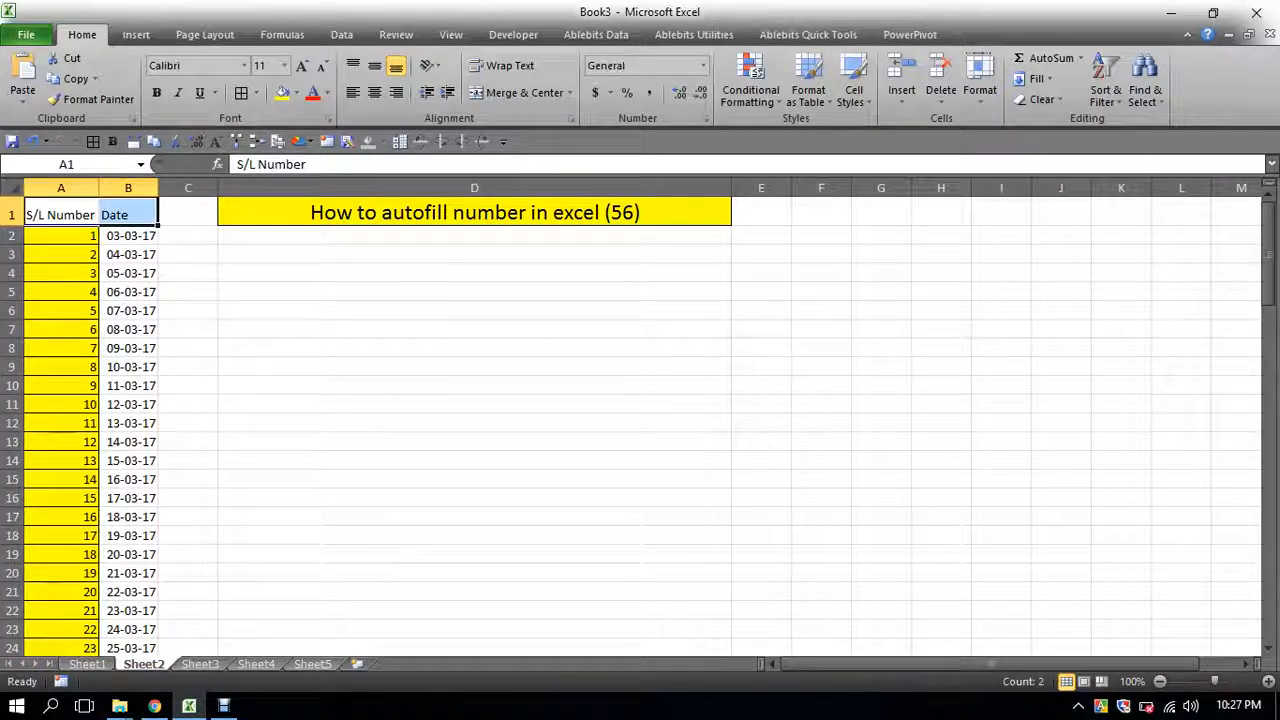
click(128, 236)
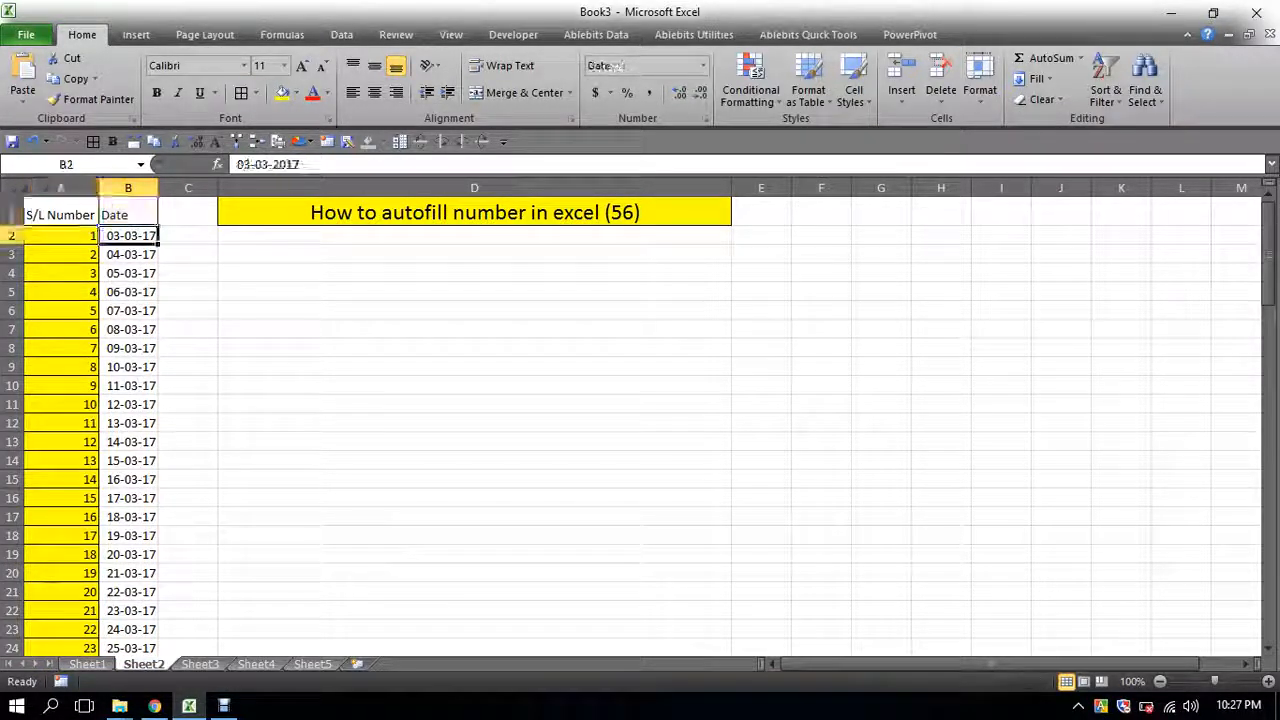